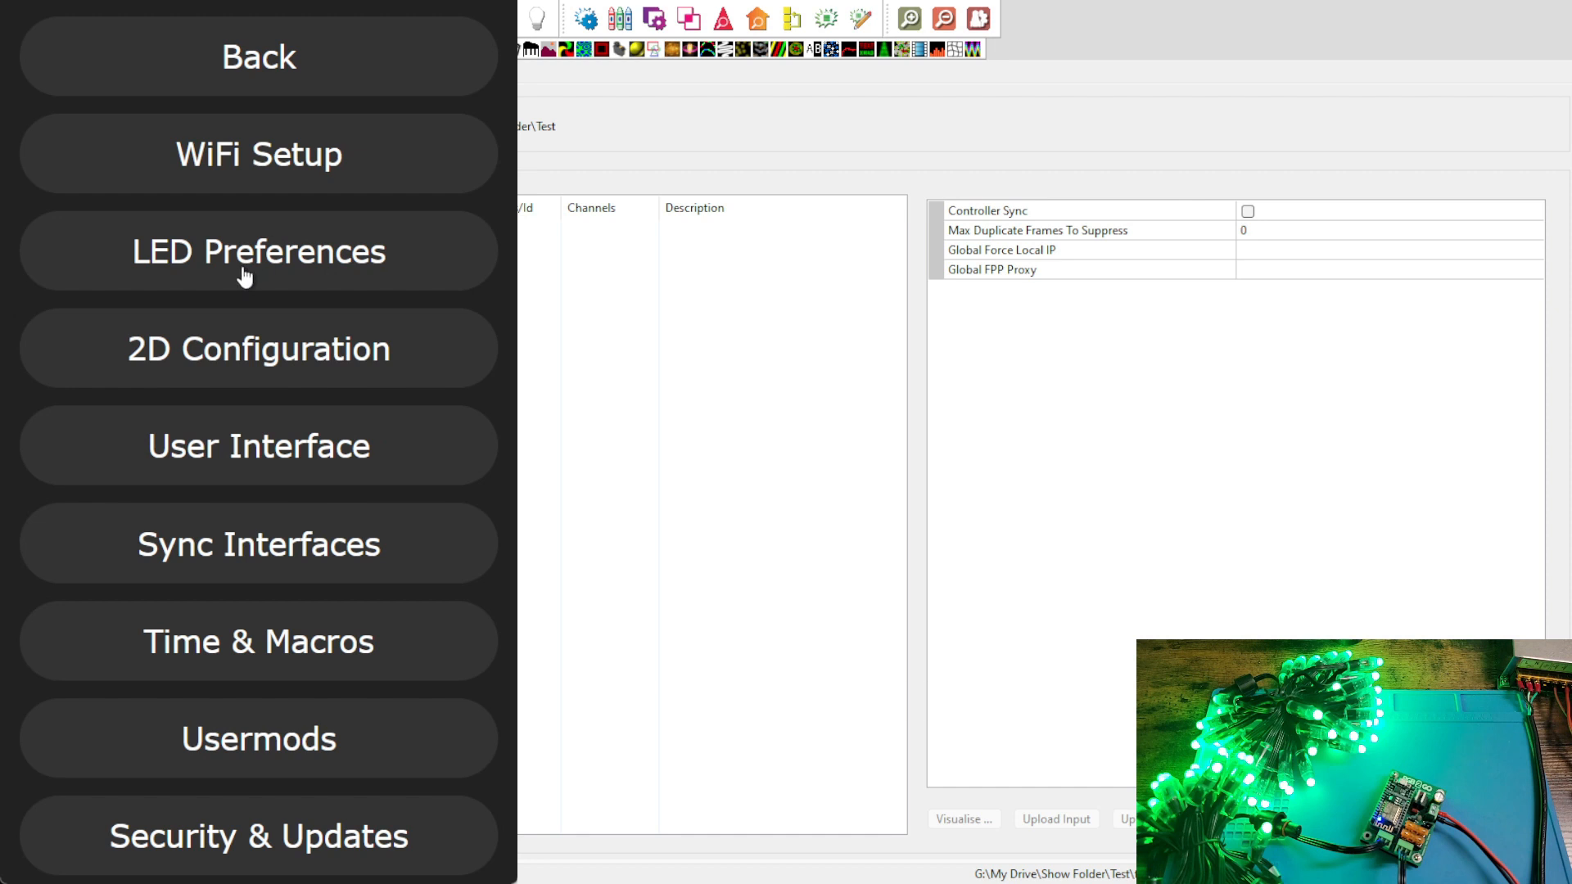
Open the LED preferences and check the lengths set for LED outputs 1 and 2.
{"action": "left_click", "coordinate": [240, 264]}
{"action": "scroll", "coordinate": [390, 330], "scroll_direction": "down", "scroll_amount": 8}
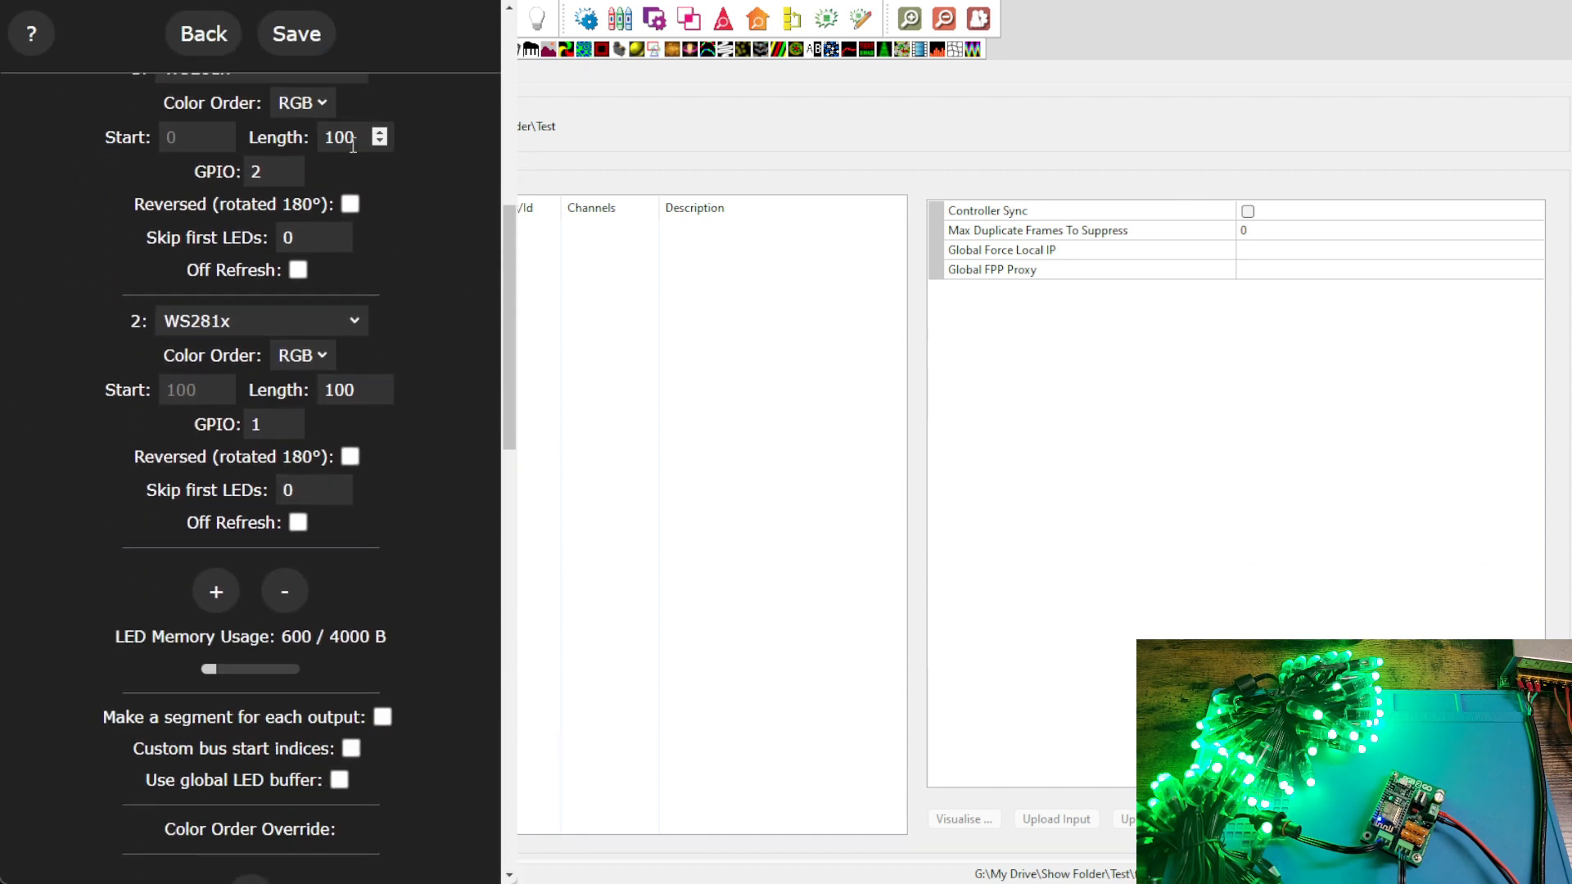
{"action": "double_click", "coordinate": [350, 139]}
{"action": "double_click", "coordinate": [364, 389]}
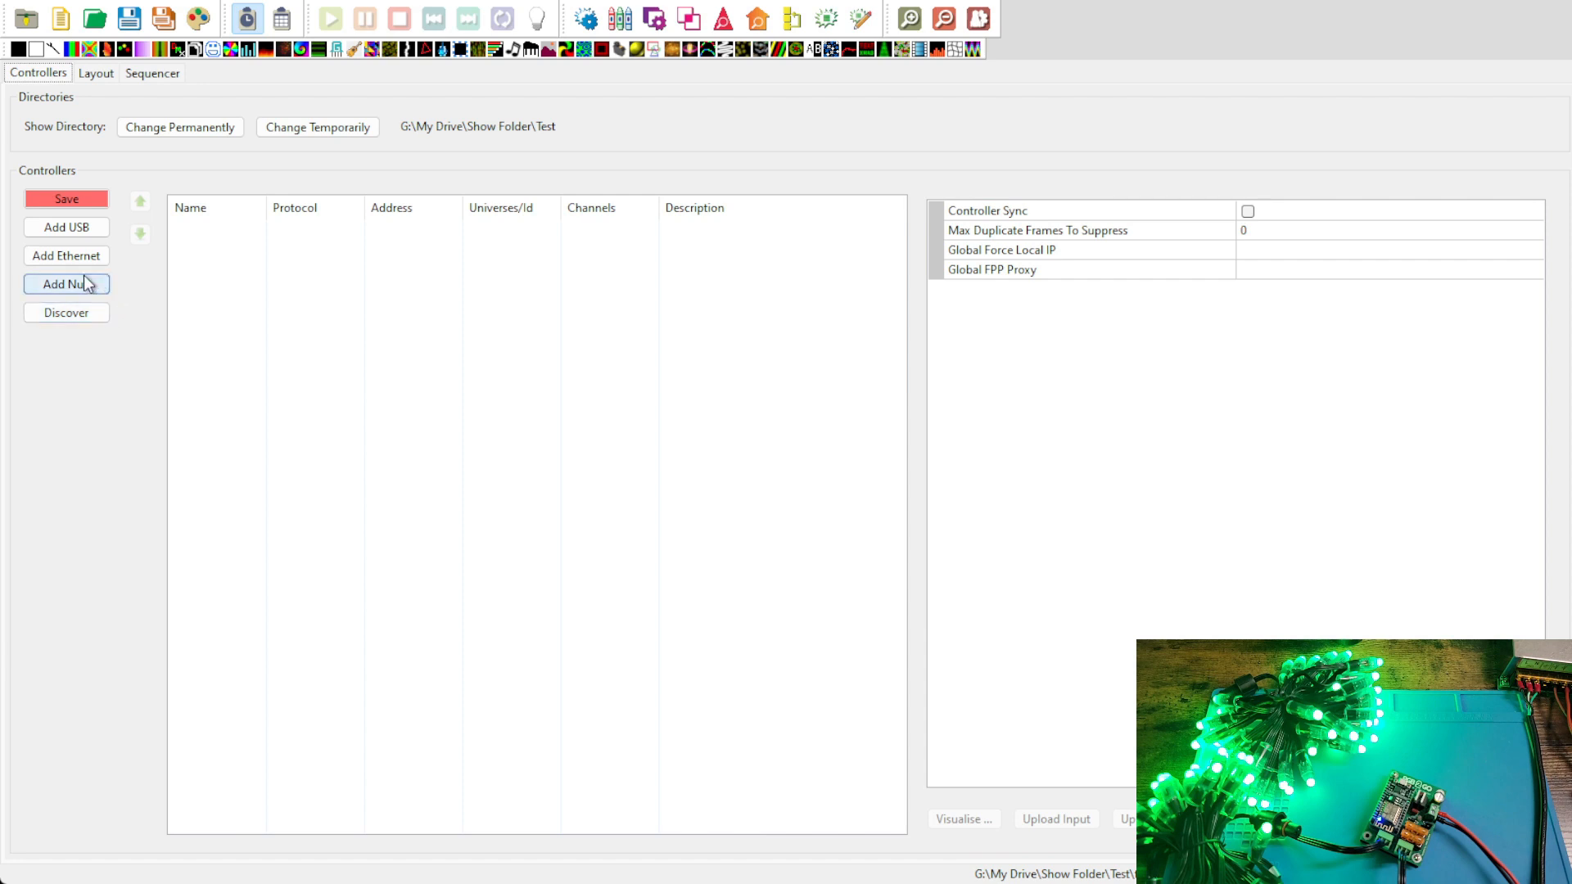
In xLights, add an Ethernet controller named Duo2Go with the description Front Porch.
{"action": "left_click", "coordinate": [70, 256]}
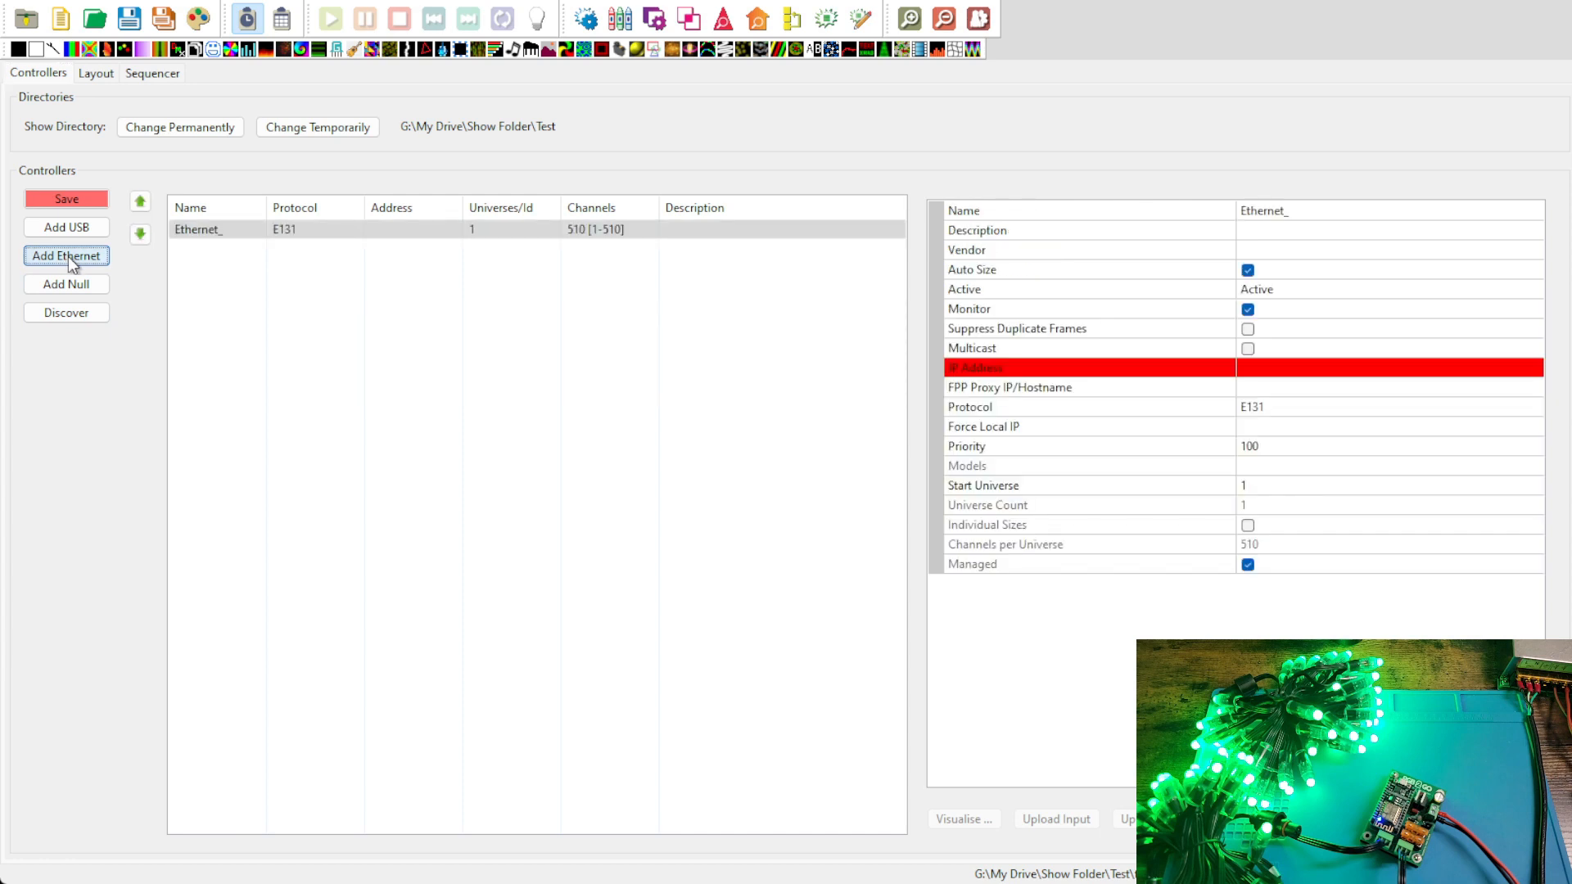
{"action": "left_click", "coordinate": [1283, 212]}
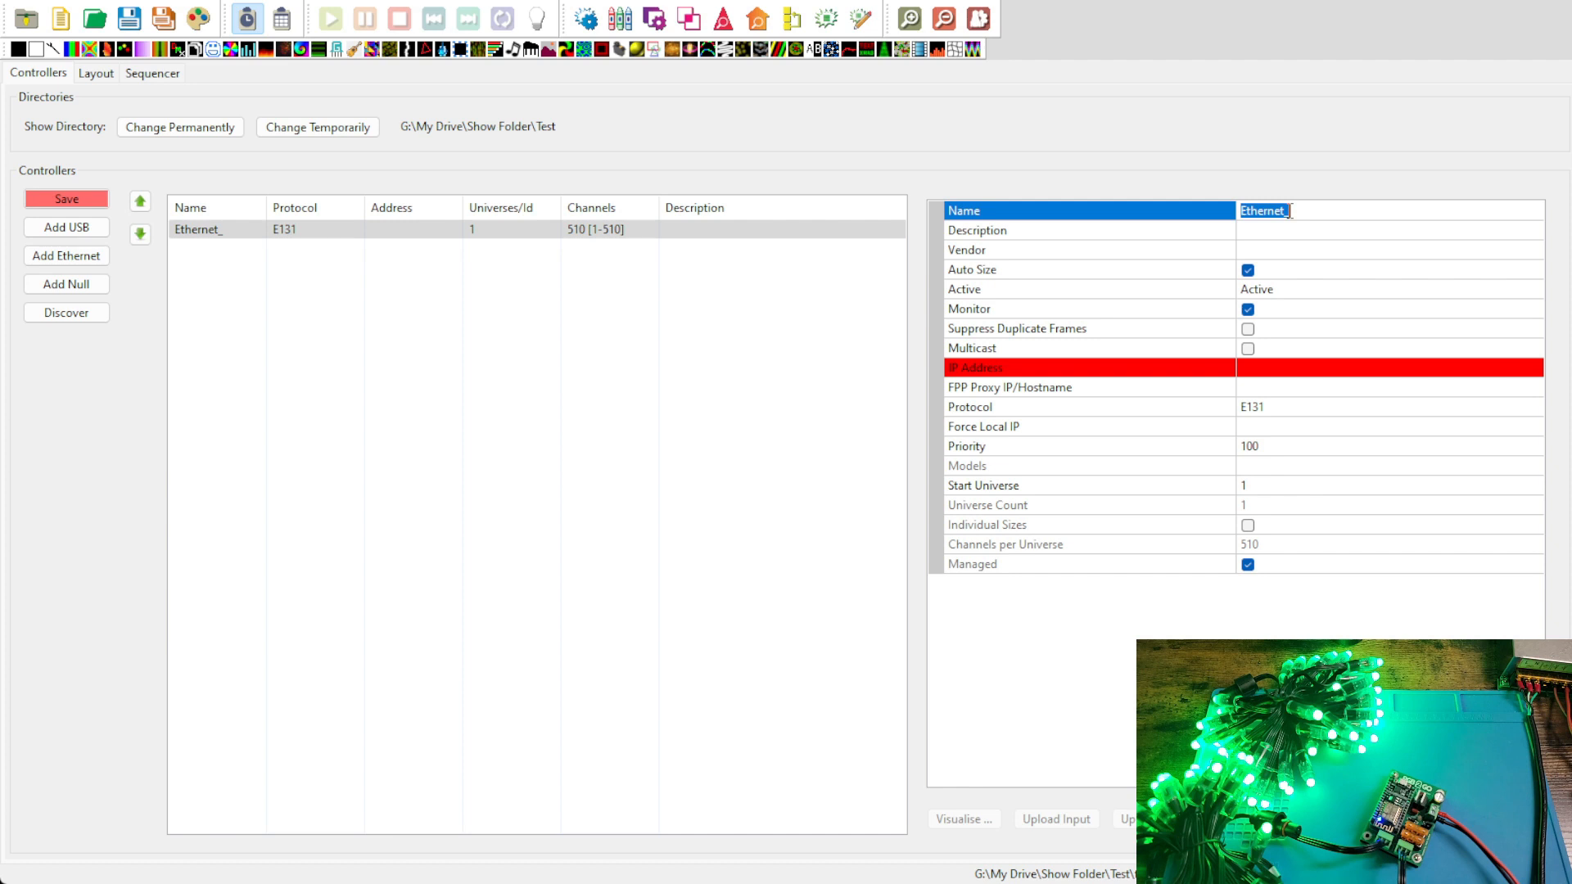
{"action": "type", "text": "Duo2Go"}
{"action": "left_click", "coordinate": [1291, 232]}
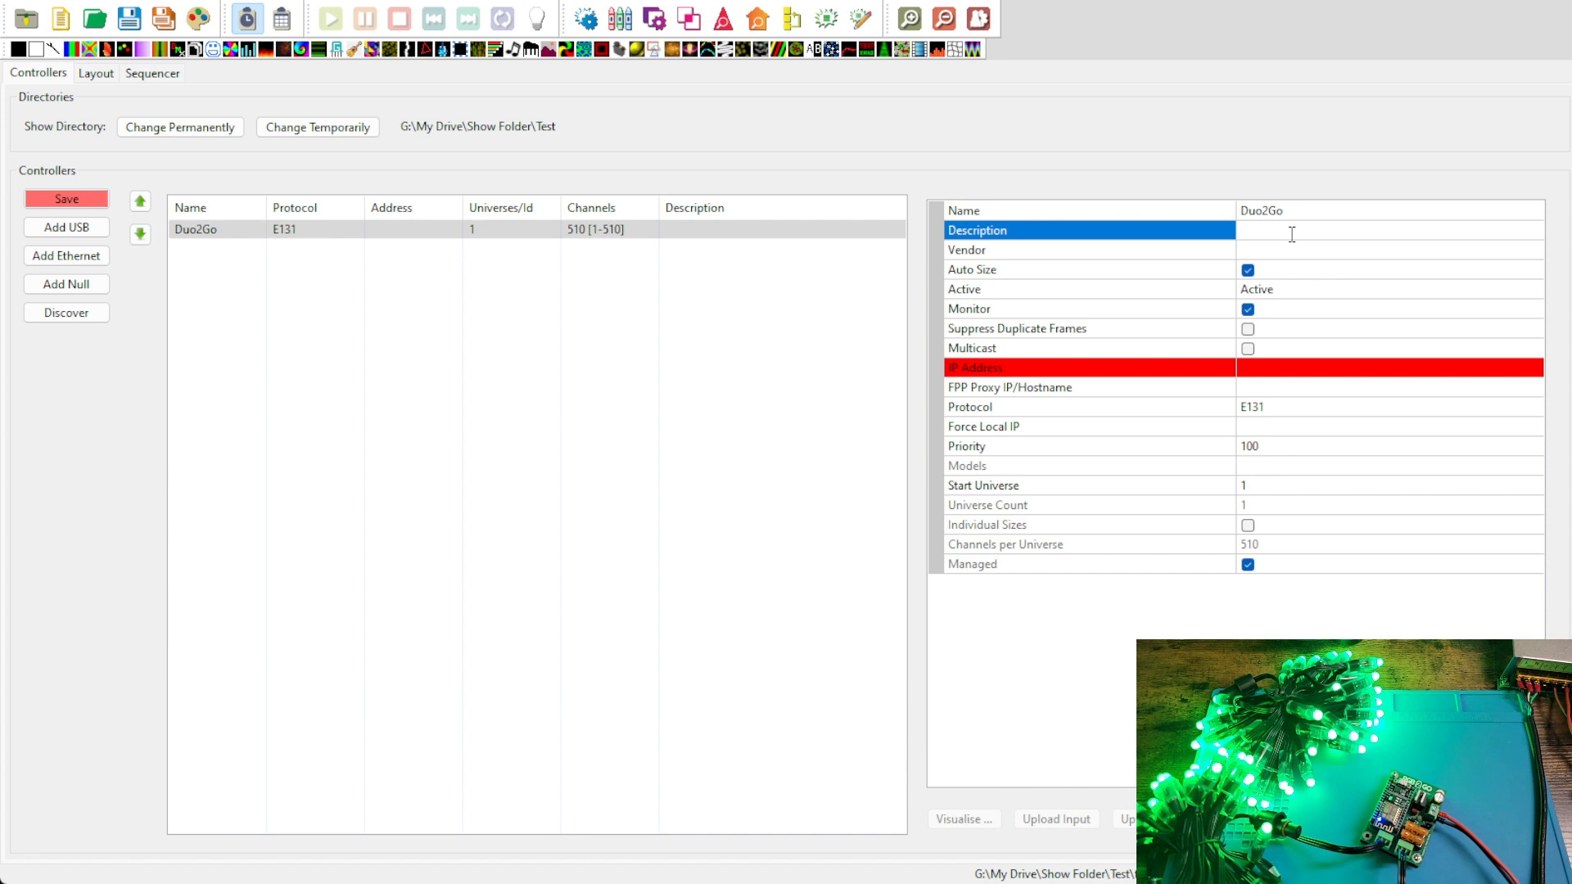
{"action": "type", "text": "Front Porch"}
Set the Duo2Go controller's vendor to WLED and its model to RGB2Go-Duo2Go.
{"action": "left_click", "coordinate": [1306, 256]}
{"action": "left_click", "coordinate": [1537, 251]}
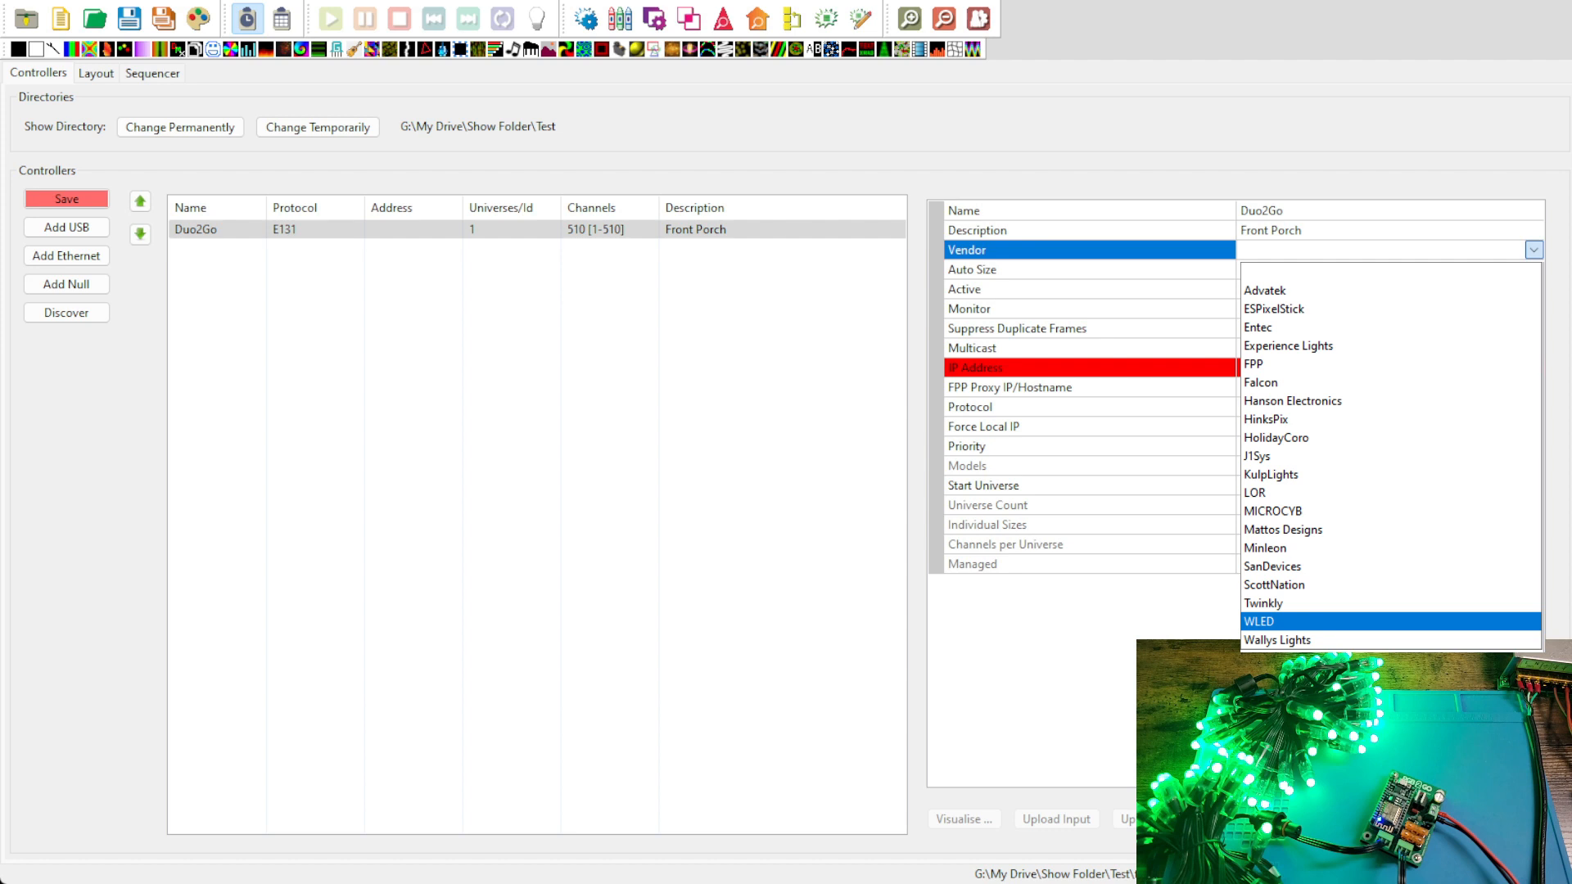
{"action": "left_click", "coordinate": [1425, 622]}
{"action": "left_click", "coordinate": [1404, 269]}
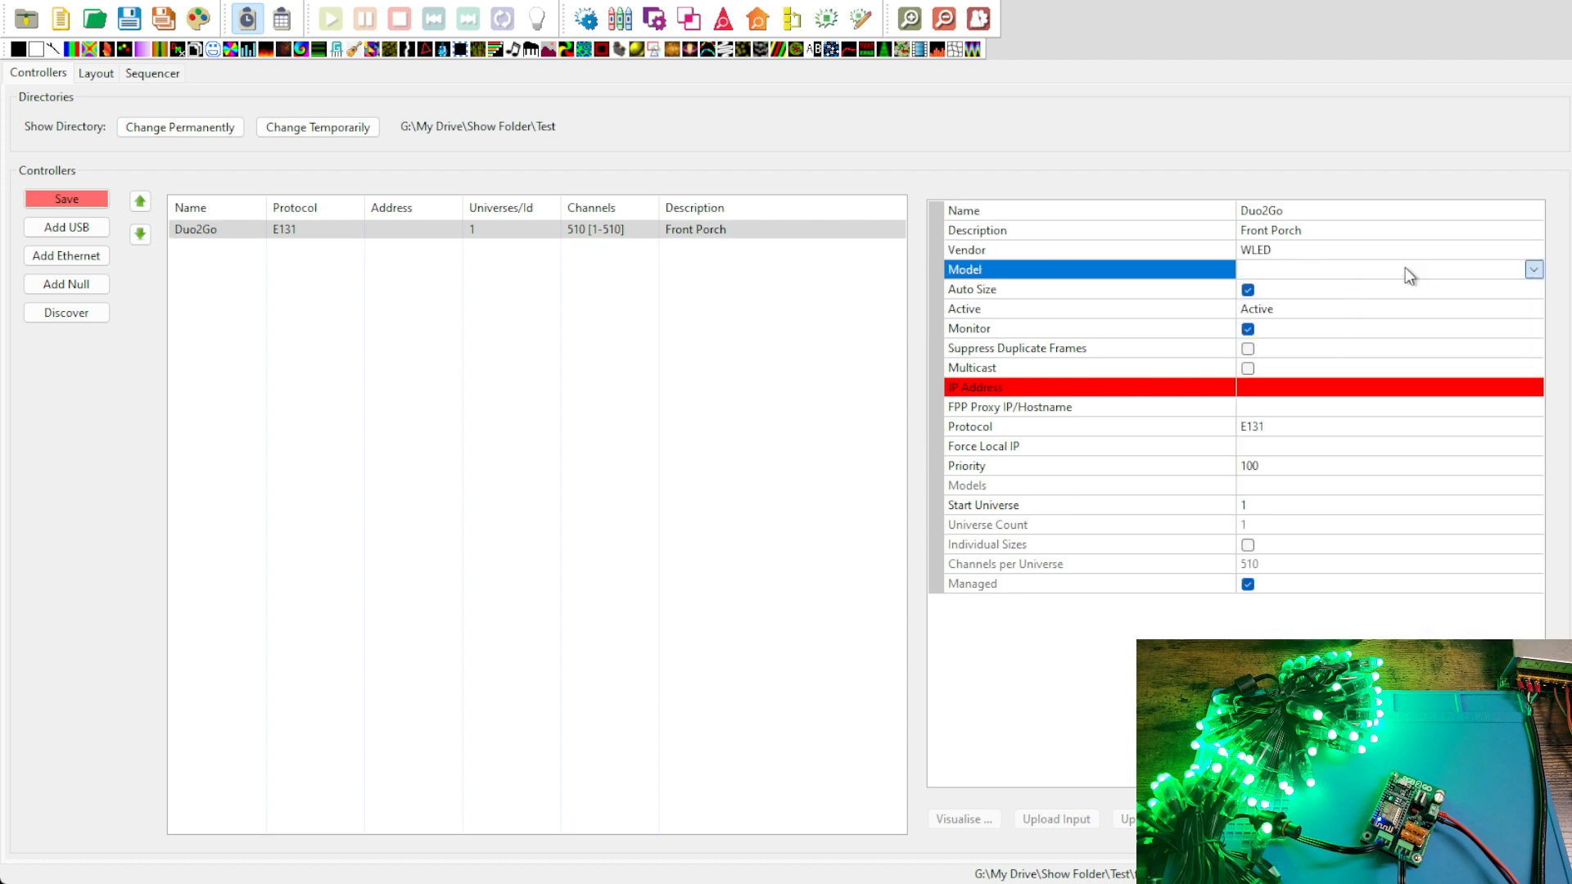
{"action": "left_click", "coordinate": [1405, 267]}
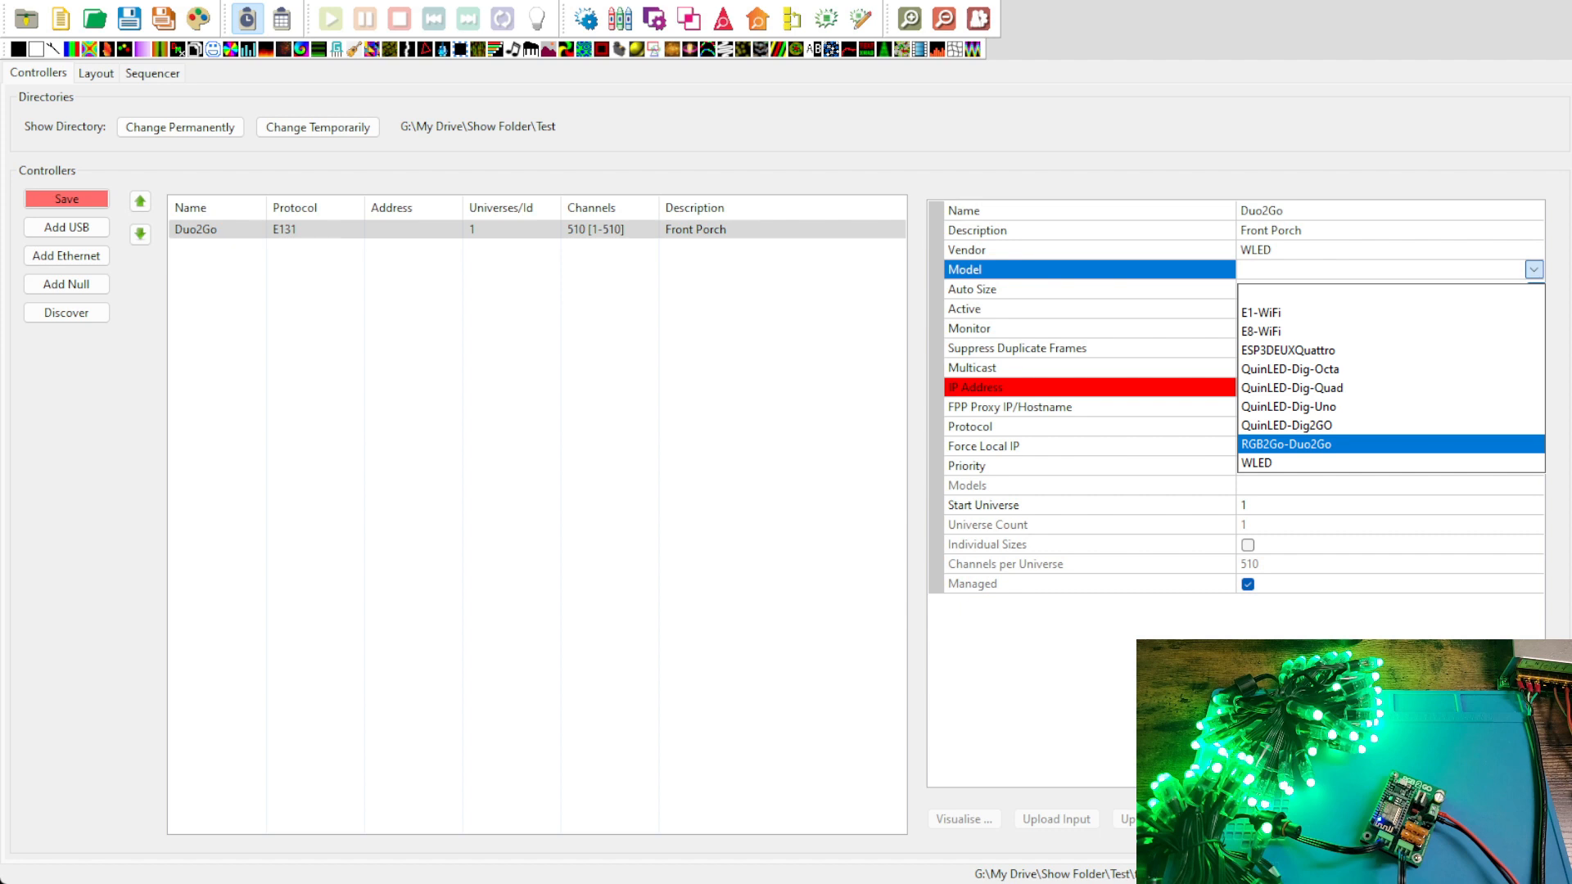
{"action": "left_click", "coordinate": [1342, 442]}
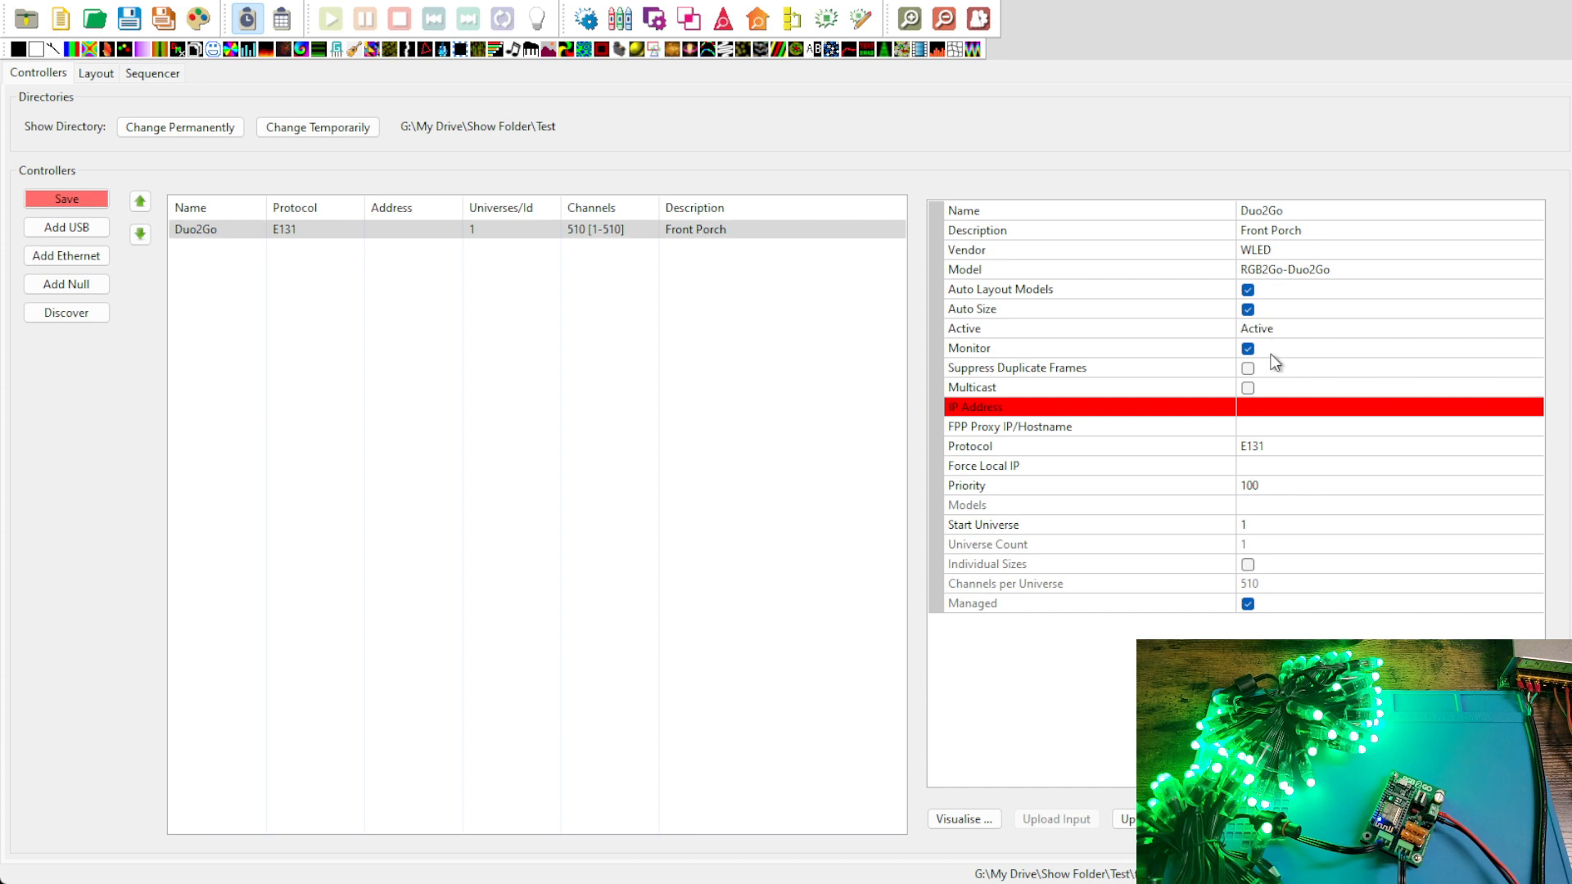
Set the Duo2Go controller's IP address to 10.1.1.198.
{"action": "left_click", "coordinate": [1267, 405]}
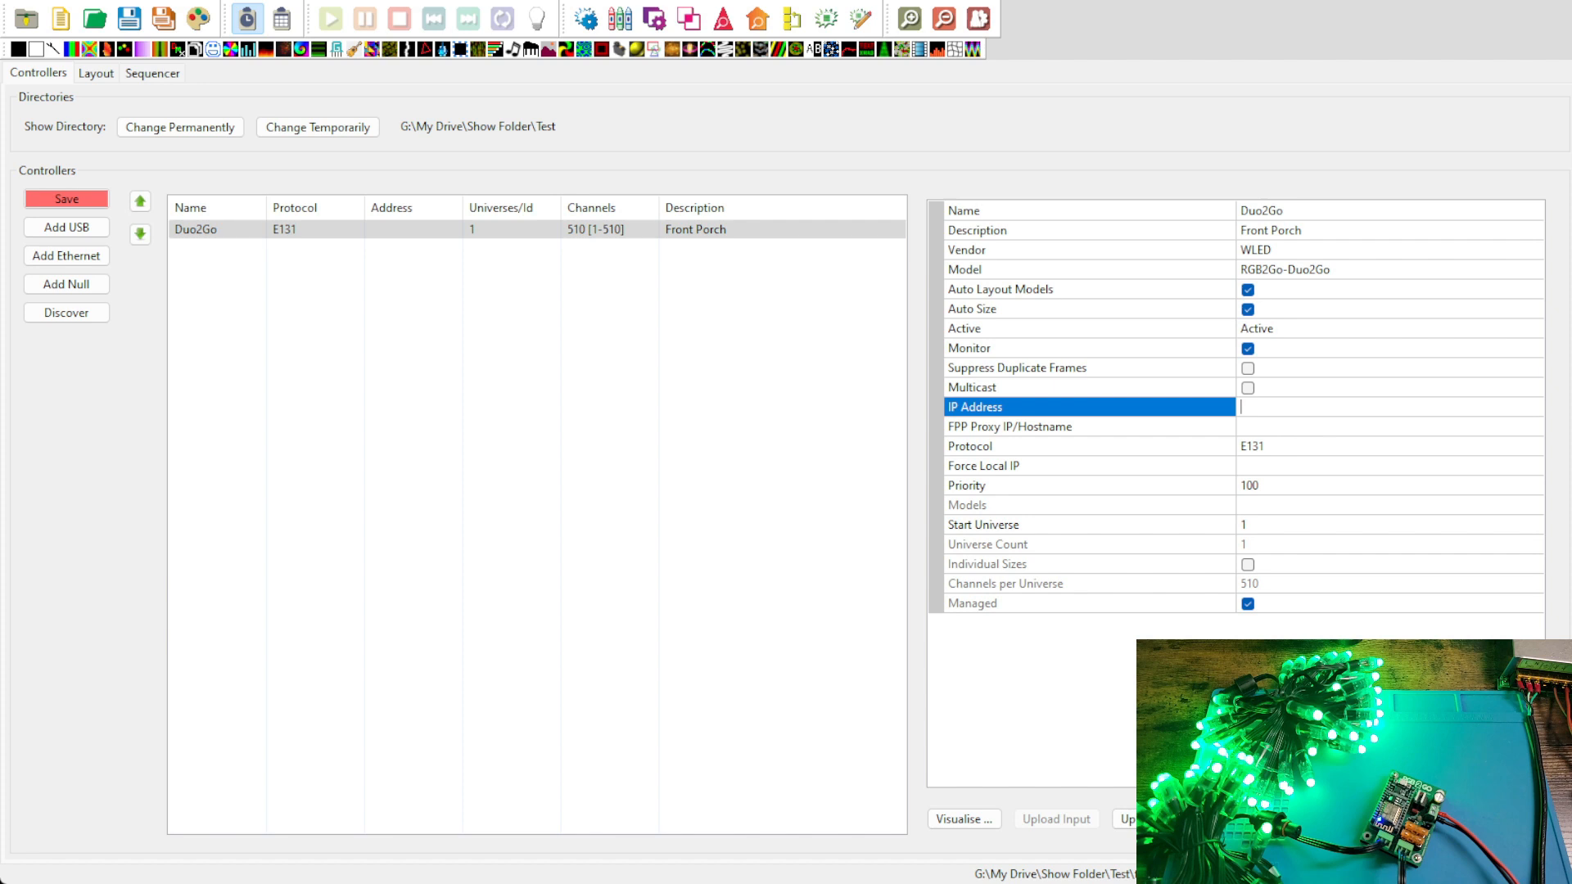
{"action": "key", "text": "alt+Tab"}
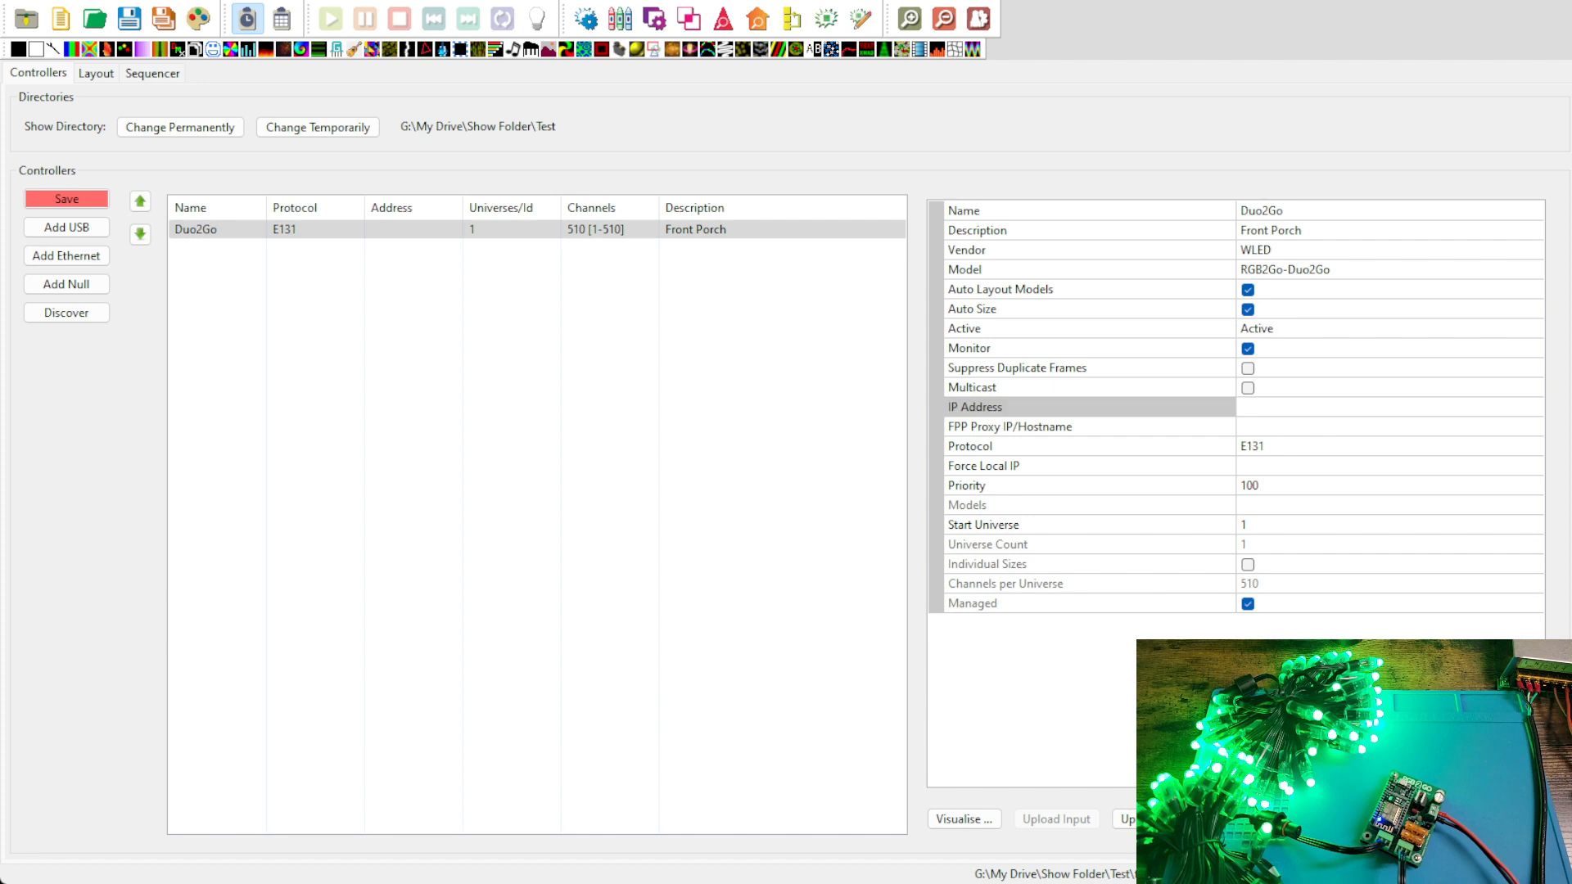
{"action": "key", "text": "alt+Tab"}
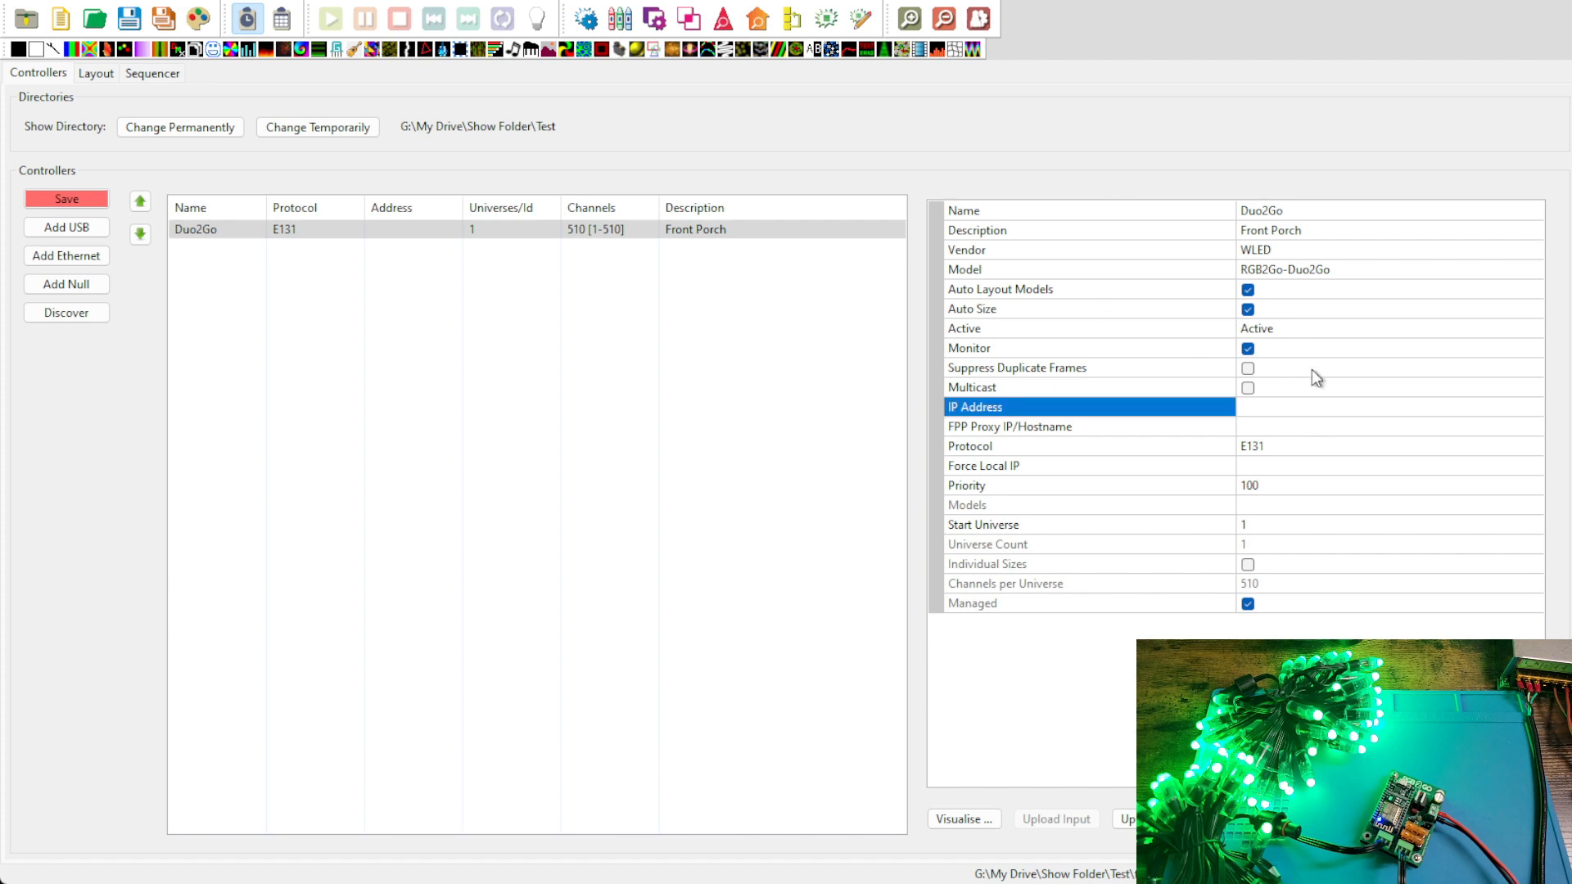
{"action": "type", "text": "10.1.1.198"}
Set the controller's protocol to DDP, disable Keep Channel Numbers and save the controller setup.
{"action": "left_click", "coordinate": [1269, 450]}
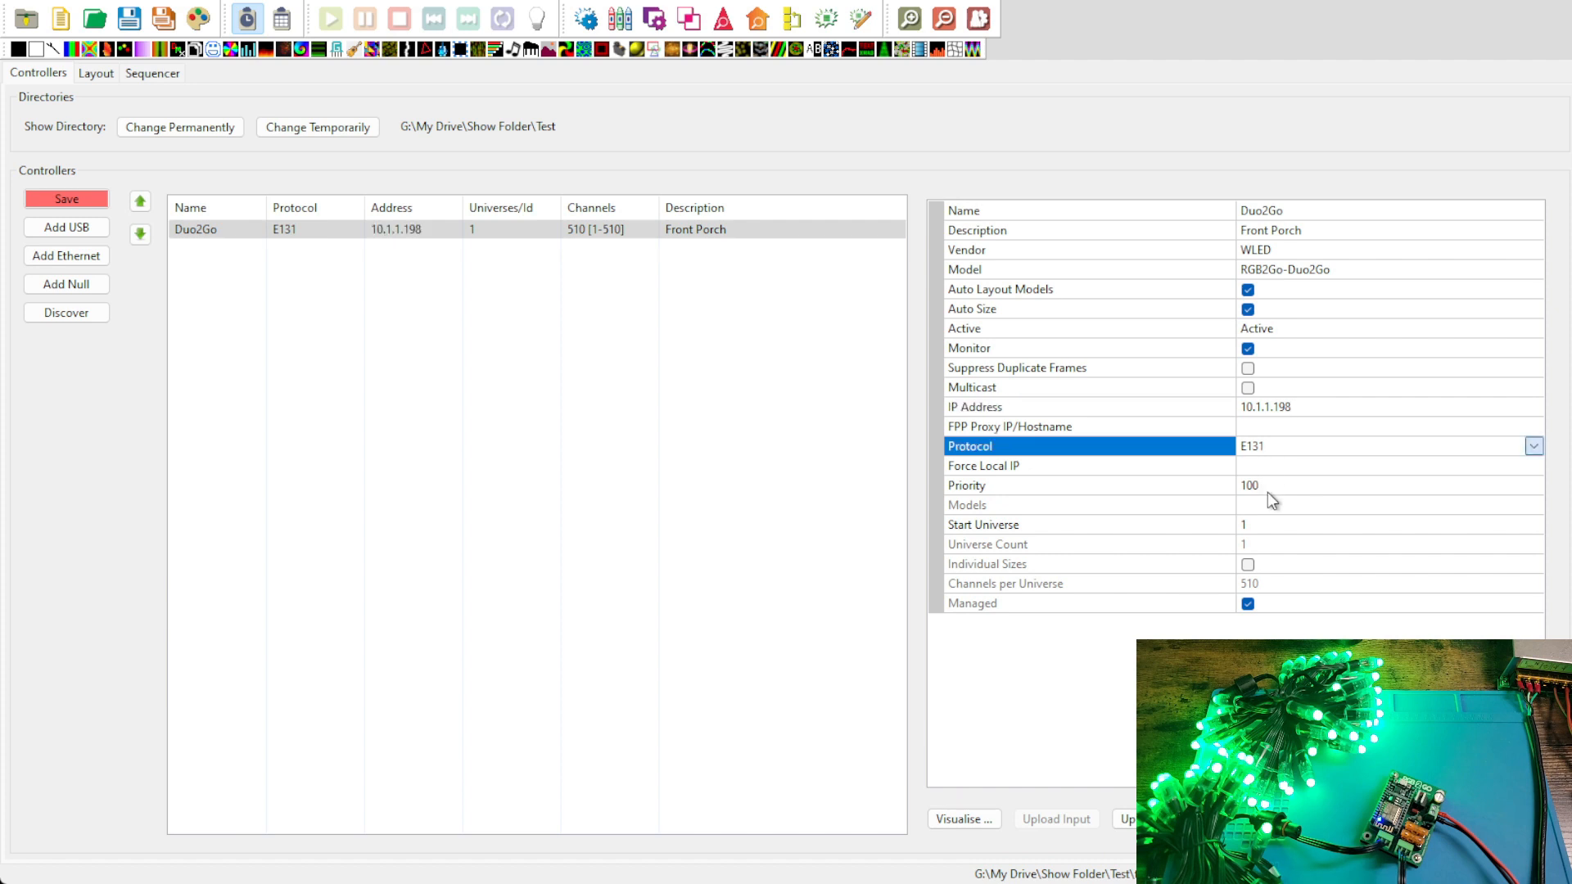
{"action": "left_click", "coordinate": [1268, 484]}
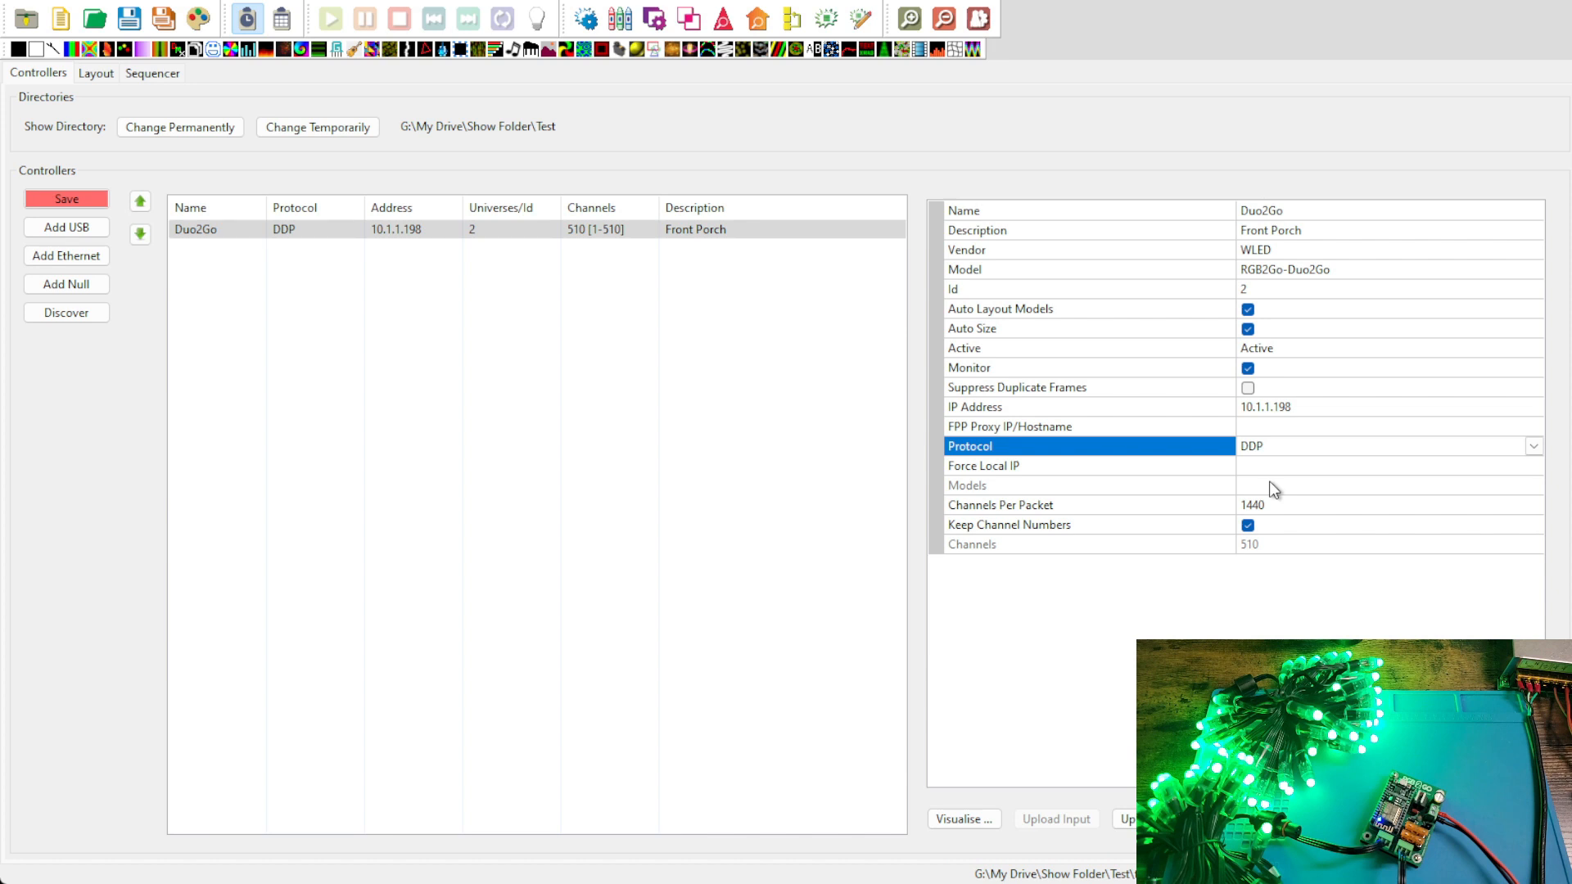
{"action": "left_click", "coordinate": [1247, 526]}
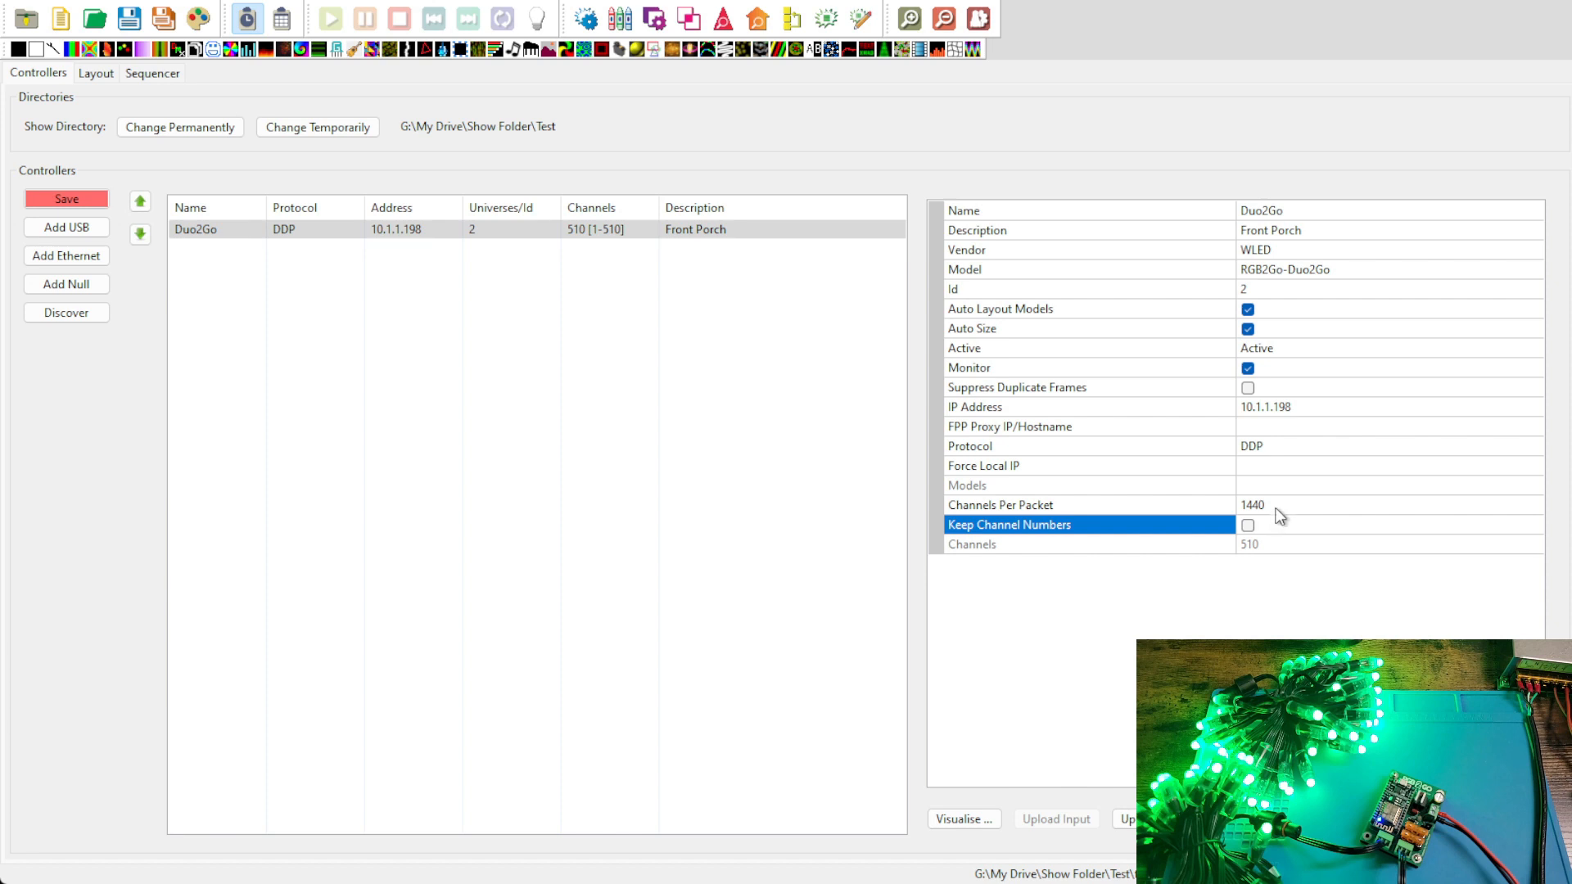
{"action": "left_click", "coordinate": [77, 198]}
{"action": "left_click", "coordinate": [77, 197]}
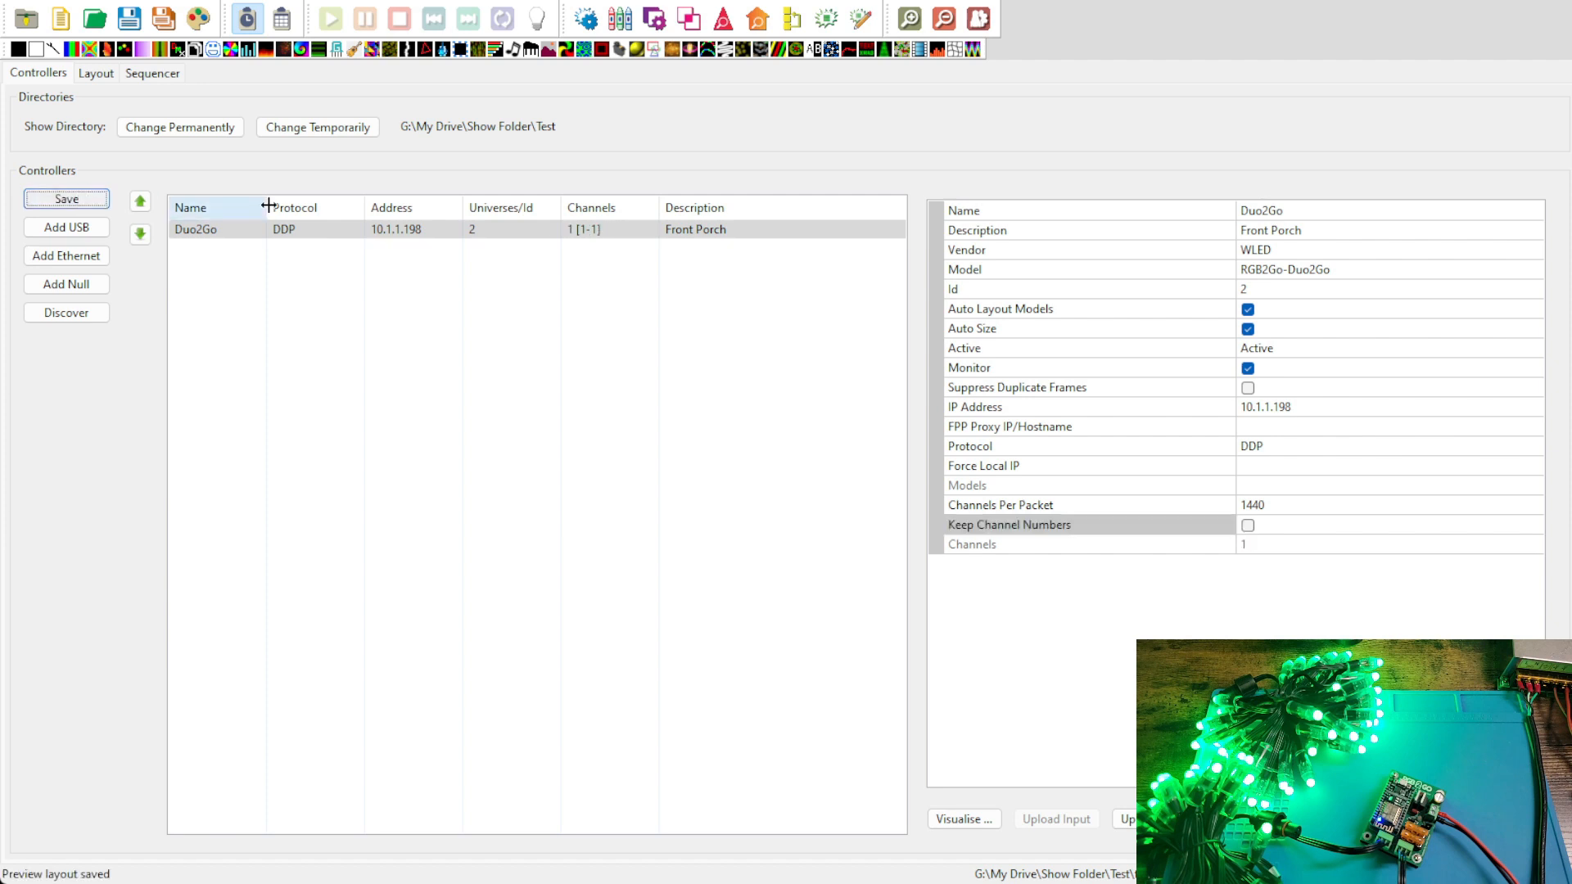
View the Duo2Go controller's pixel port assignments in the visualiser and close it.
{"action": "left_click", "coordinate": [961, 819]}
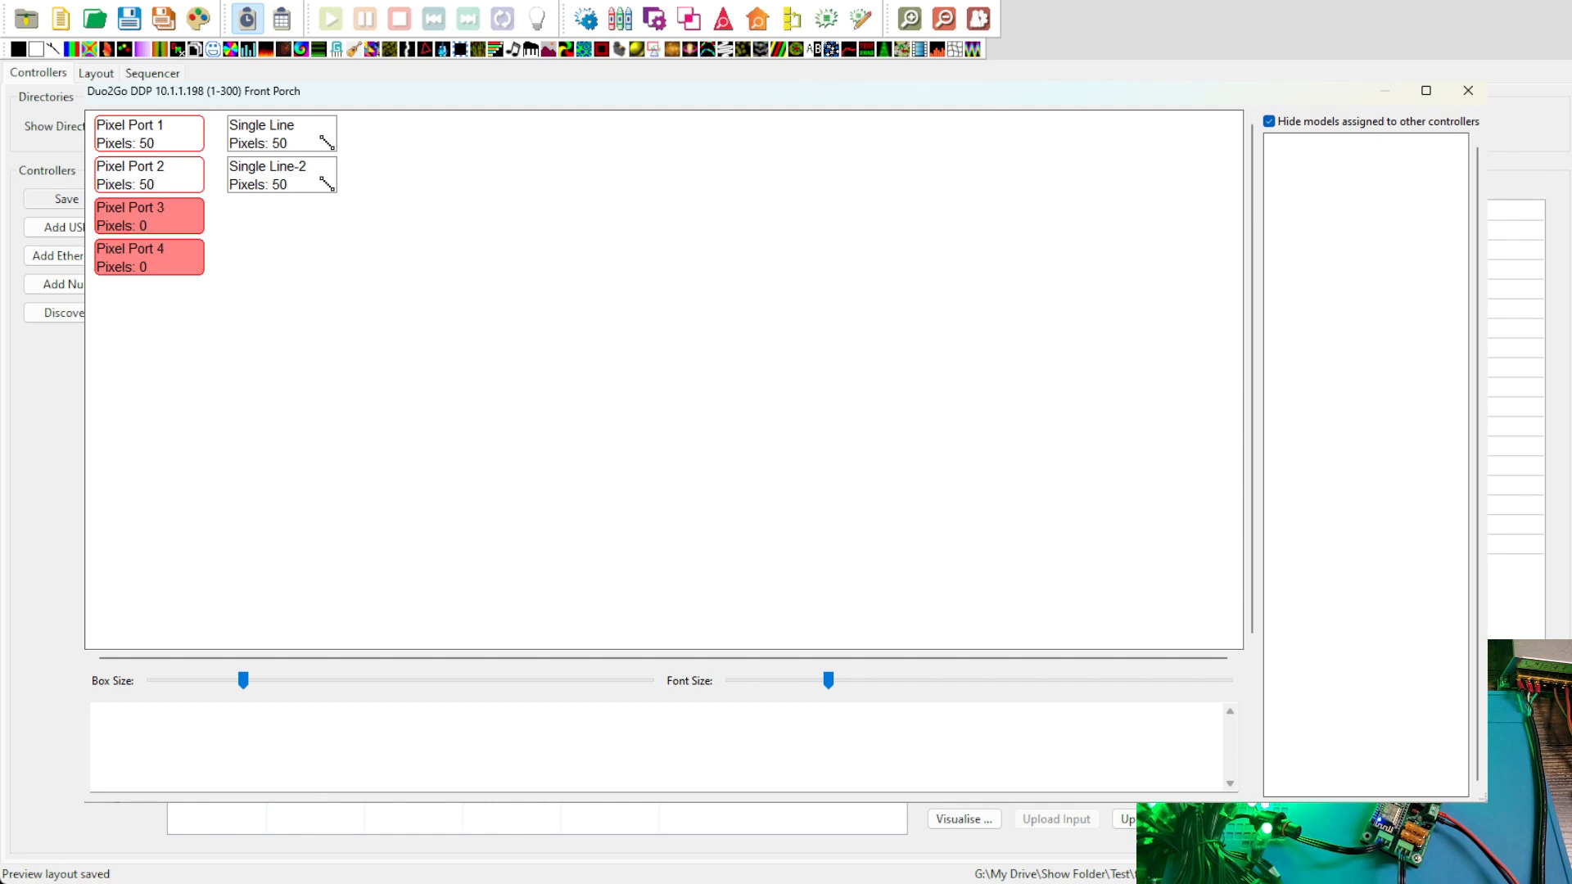
{"action": "left_click", "coordinate": [1481, 87]}
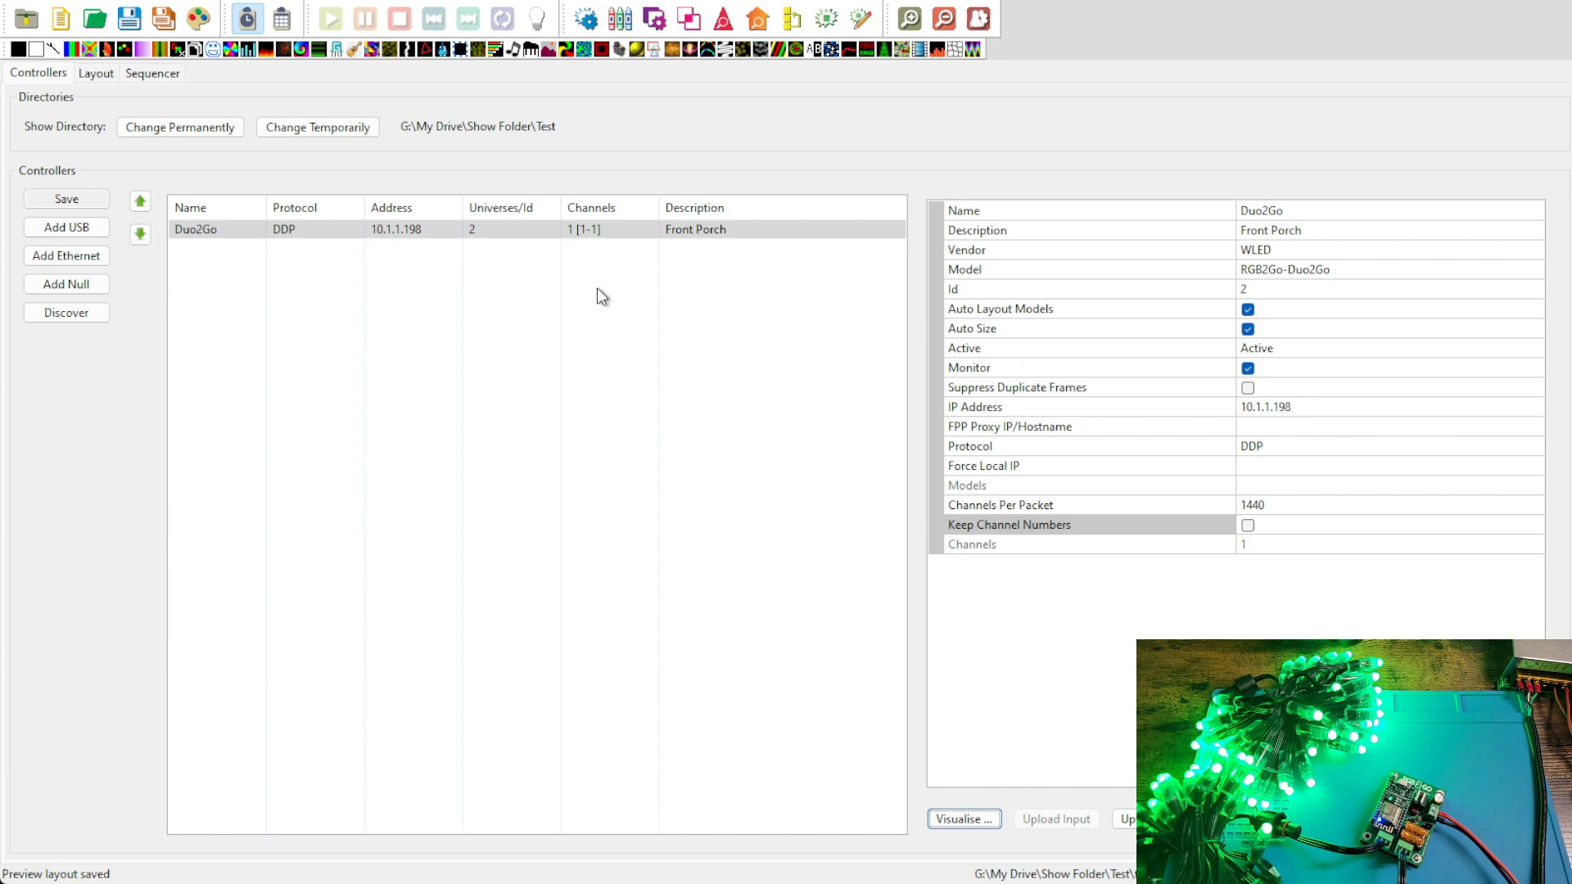
Draw two horizontal single line models, one above the other, across the layout preview.
{"action": "left_click", "coordinate": [100, 77]}
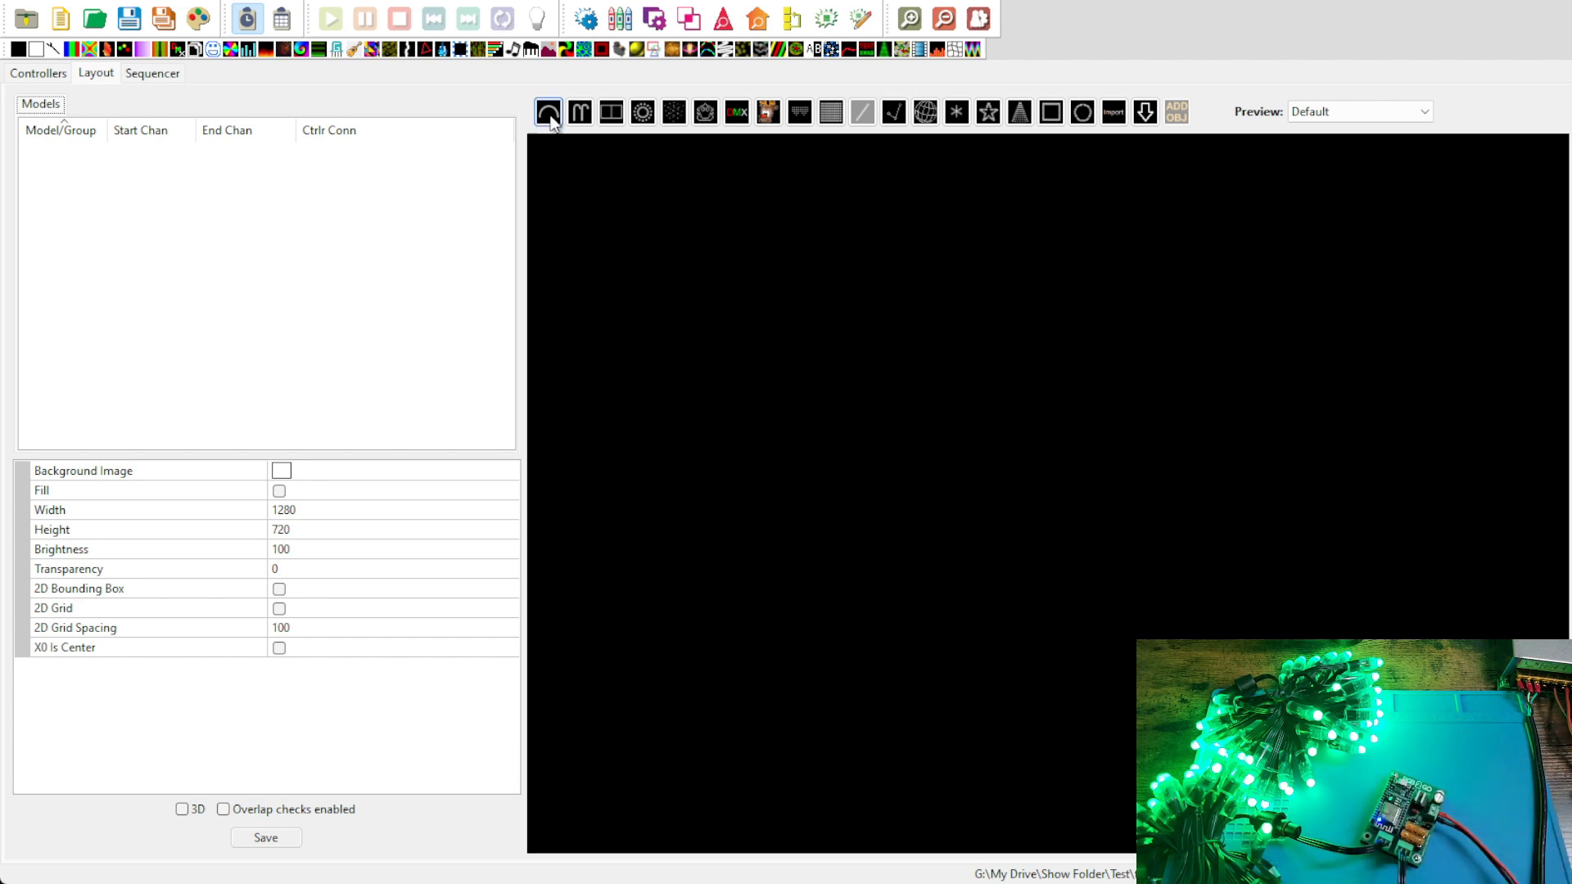
{"action": "left_click", "coordinate": [860, 116]}
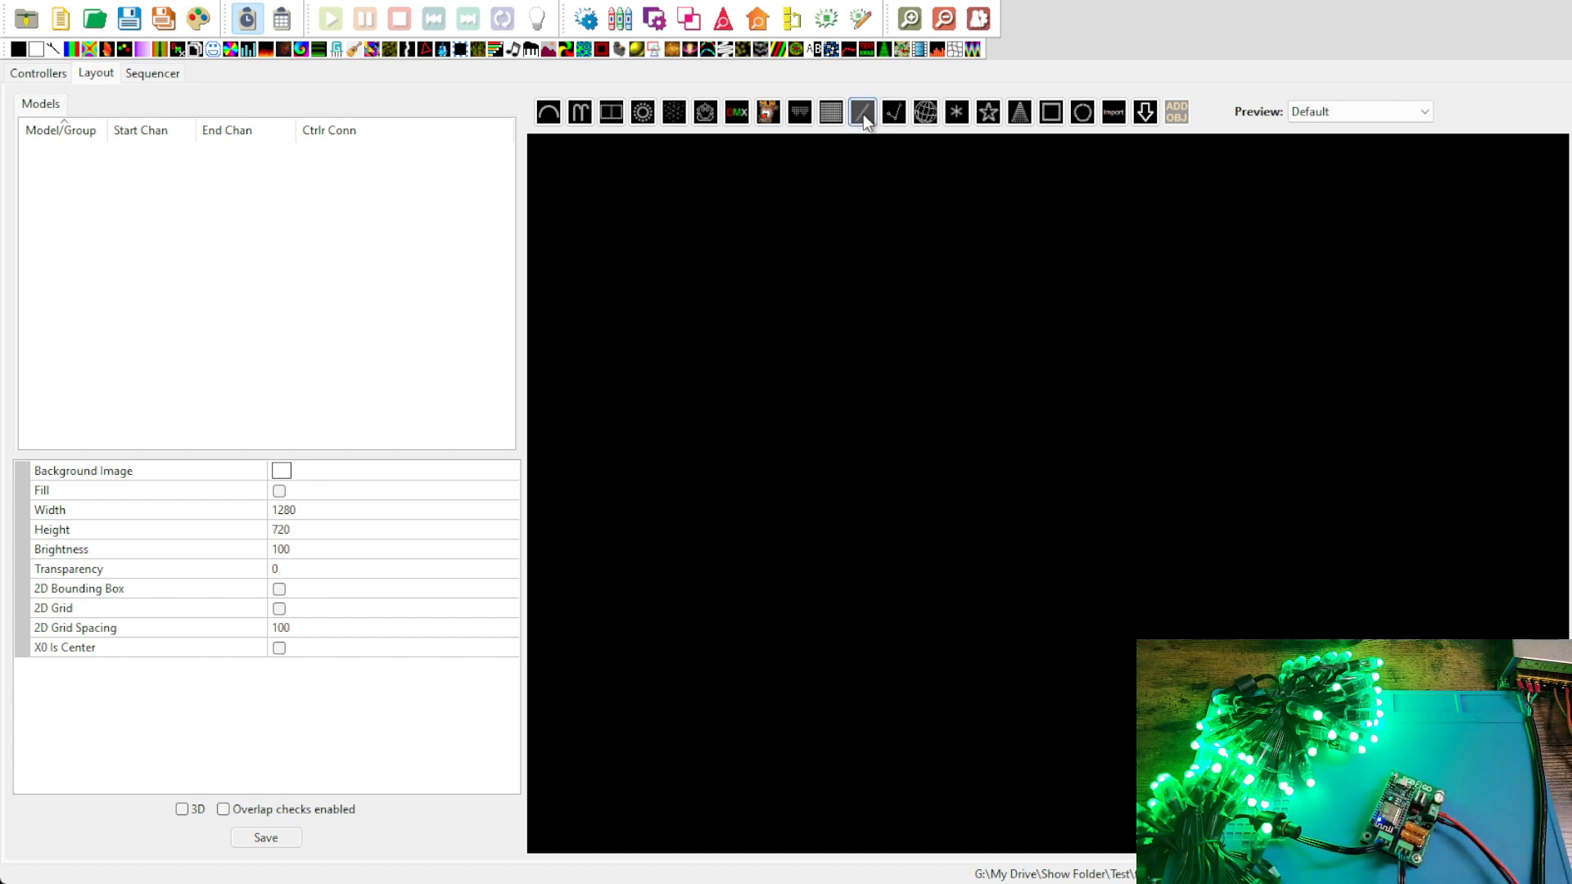
{"action": "left_click_drag", "start_coordinate": [700, 329], "coordinate": [1326, 331]}
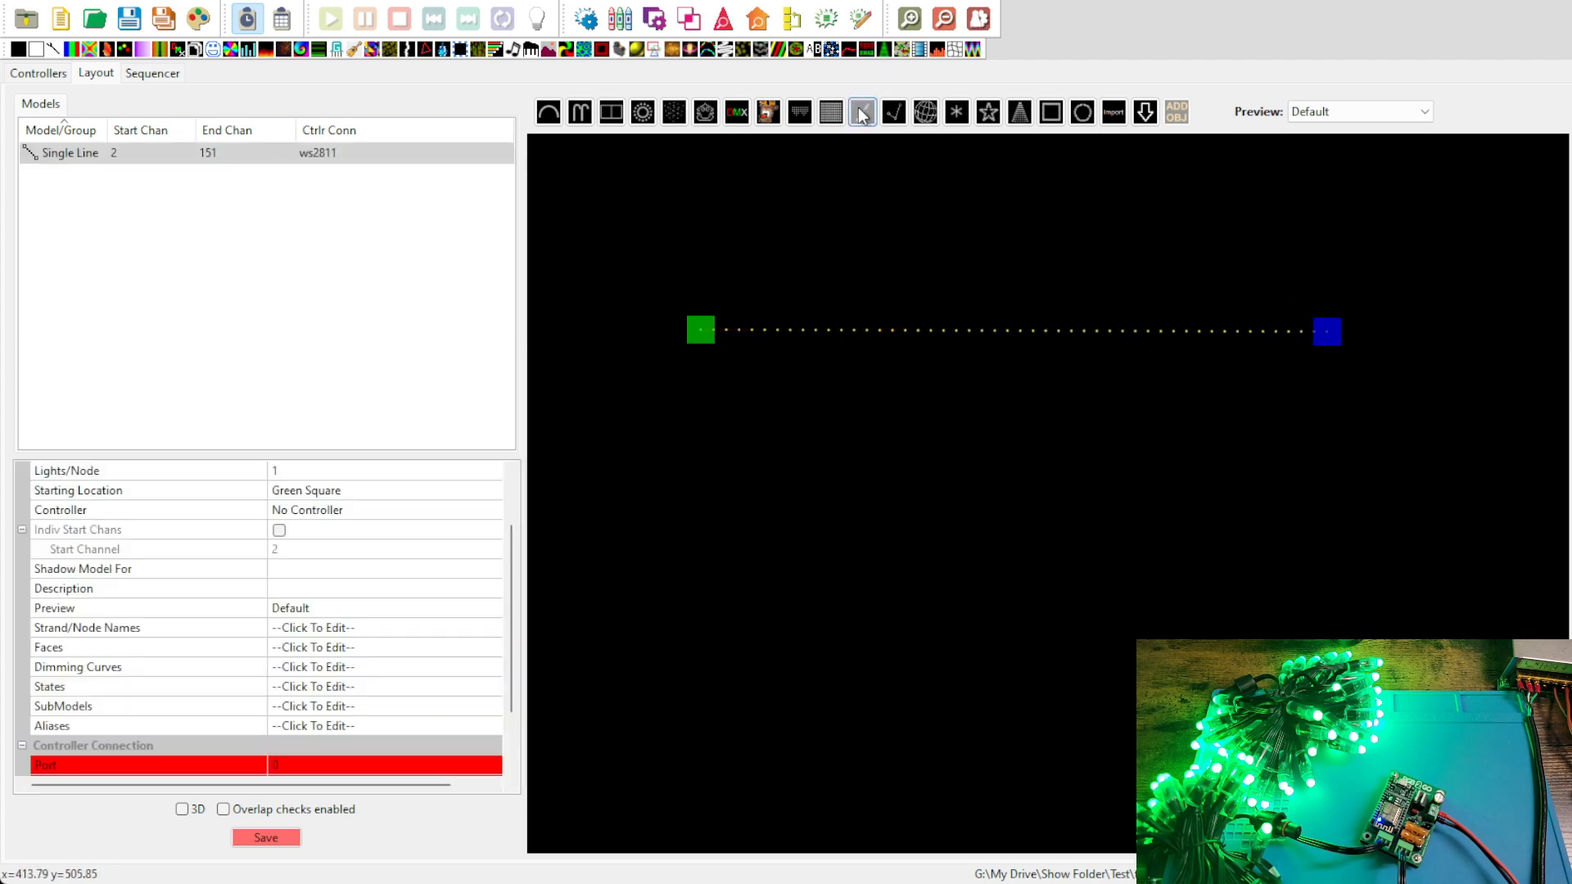
{"action": "left_click_drag", "start_coordinate": [683, 457], "coordinate": [1327, 459]}
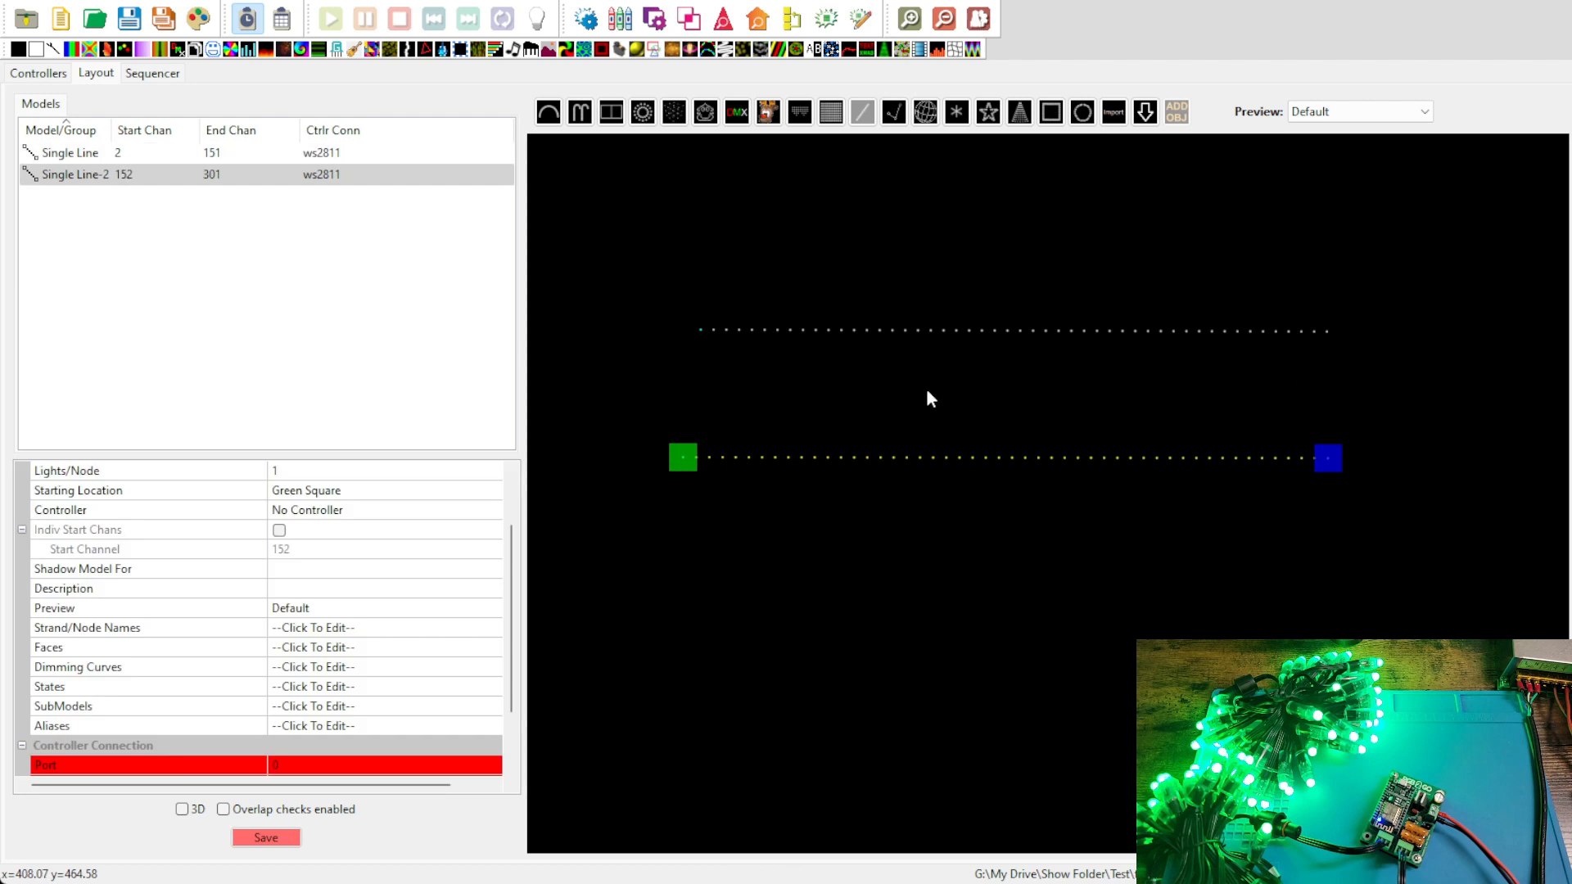
{"action": "left_click", "coordinate": [75, 156]}
{"action": "left_click", "coordinate": [54, 176]}
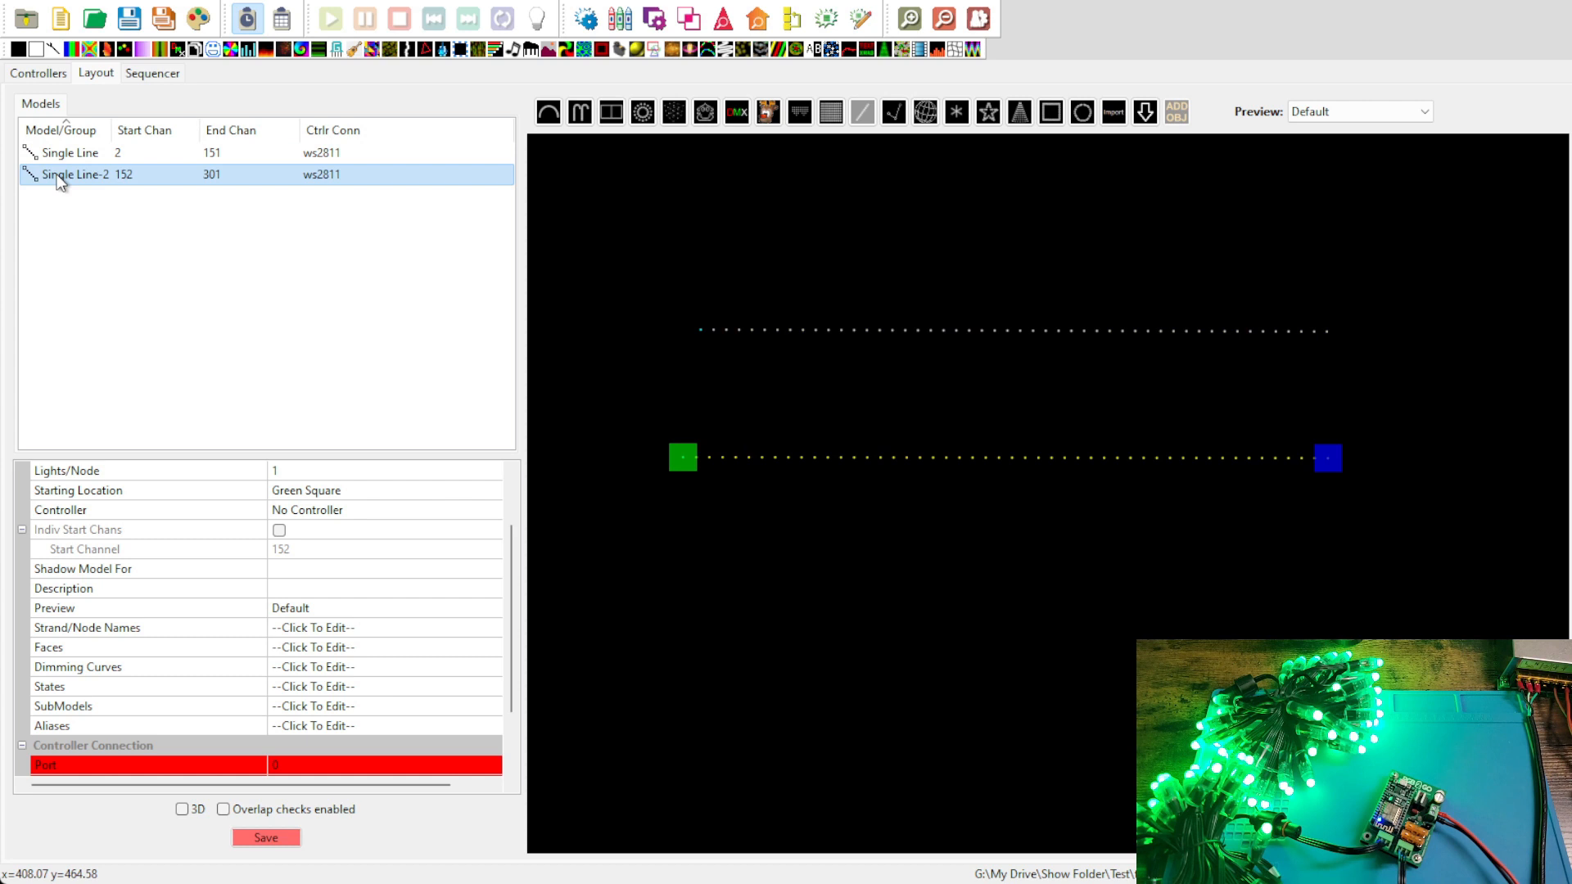
Check the nodes per string of the Single Line model and assign the model to the Duo2Go controller.
{"action": "left_click", "coordinate": [73, 153]}
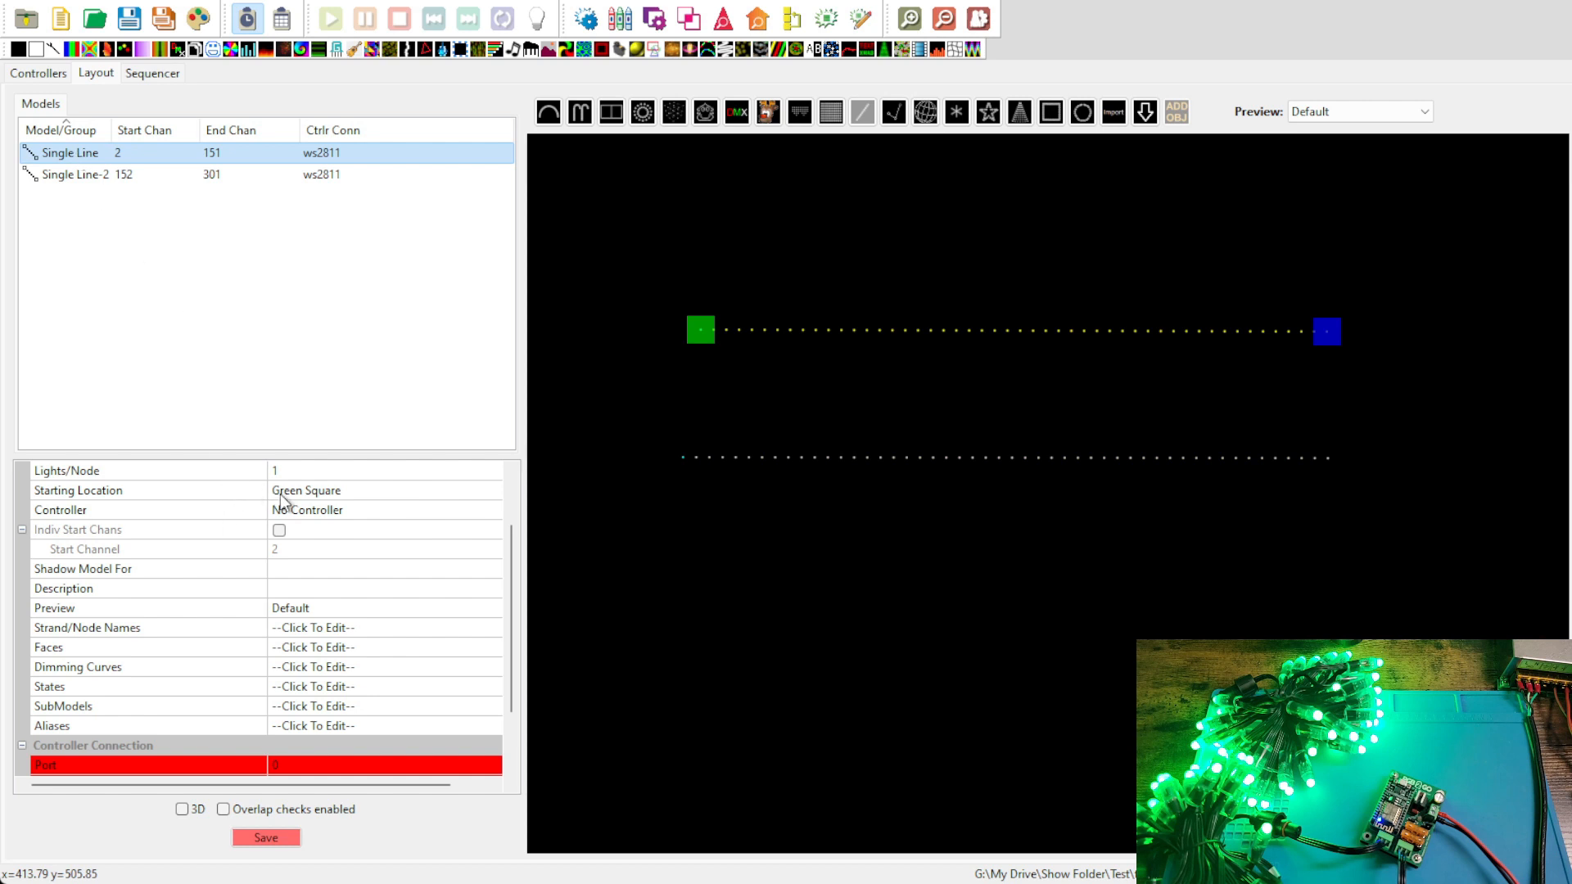
{"action": "scroll", "coordinate": [295, 497], "scroll_direction": "up", "scroll_amount": 2}
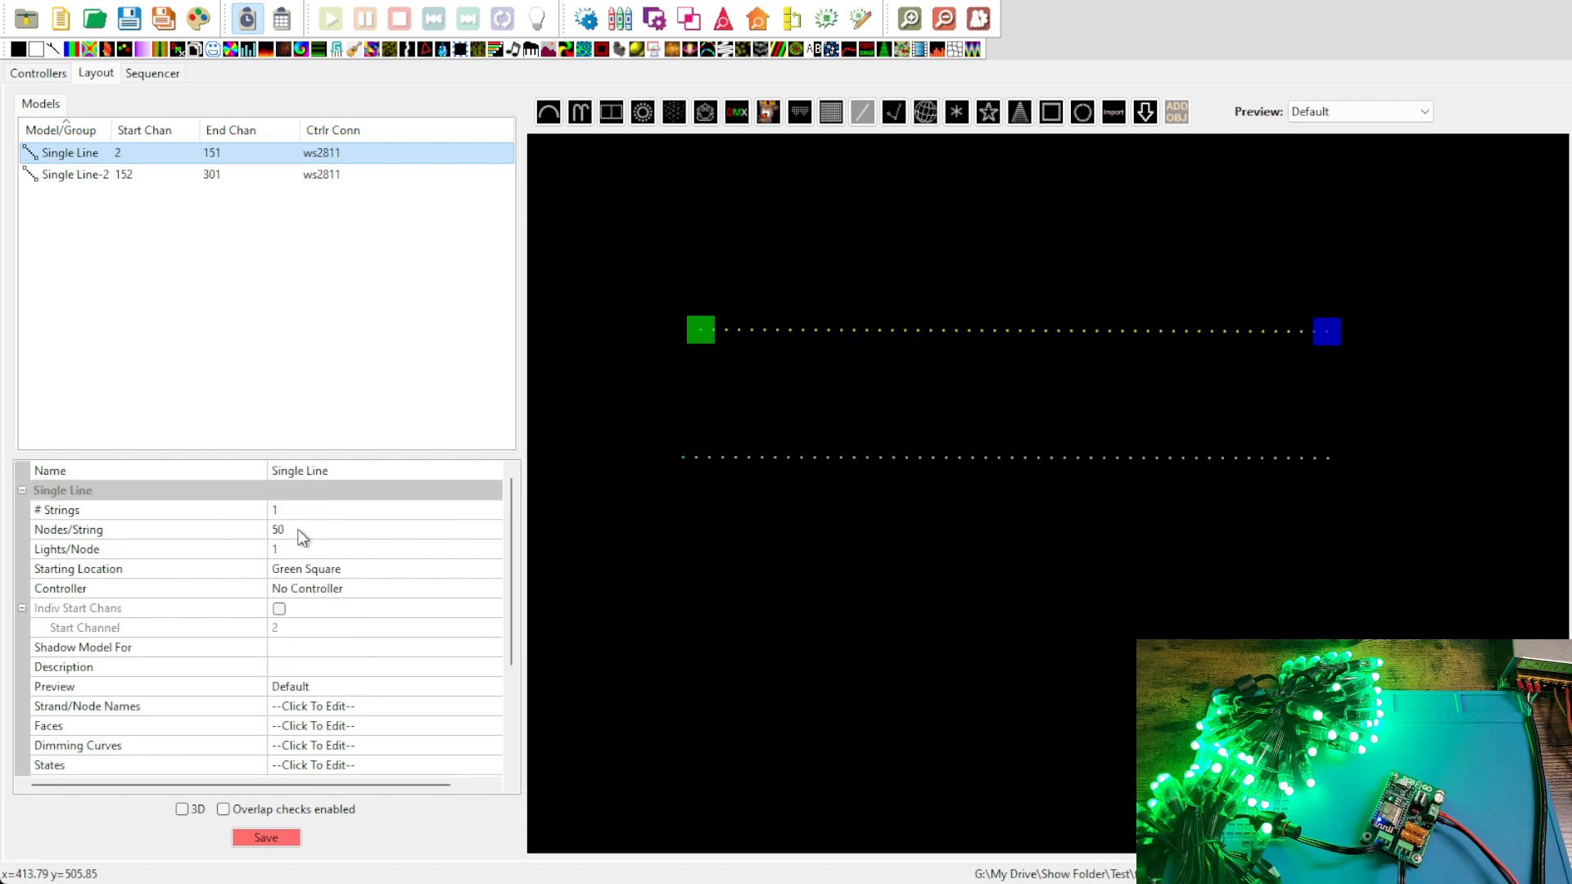
{"action": "left_click", "coordinate": [301, 537]}
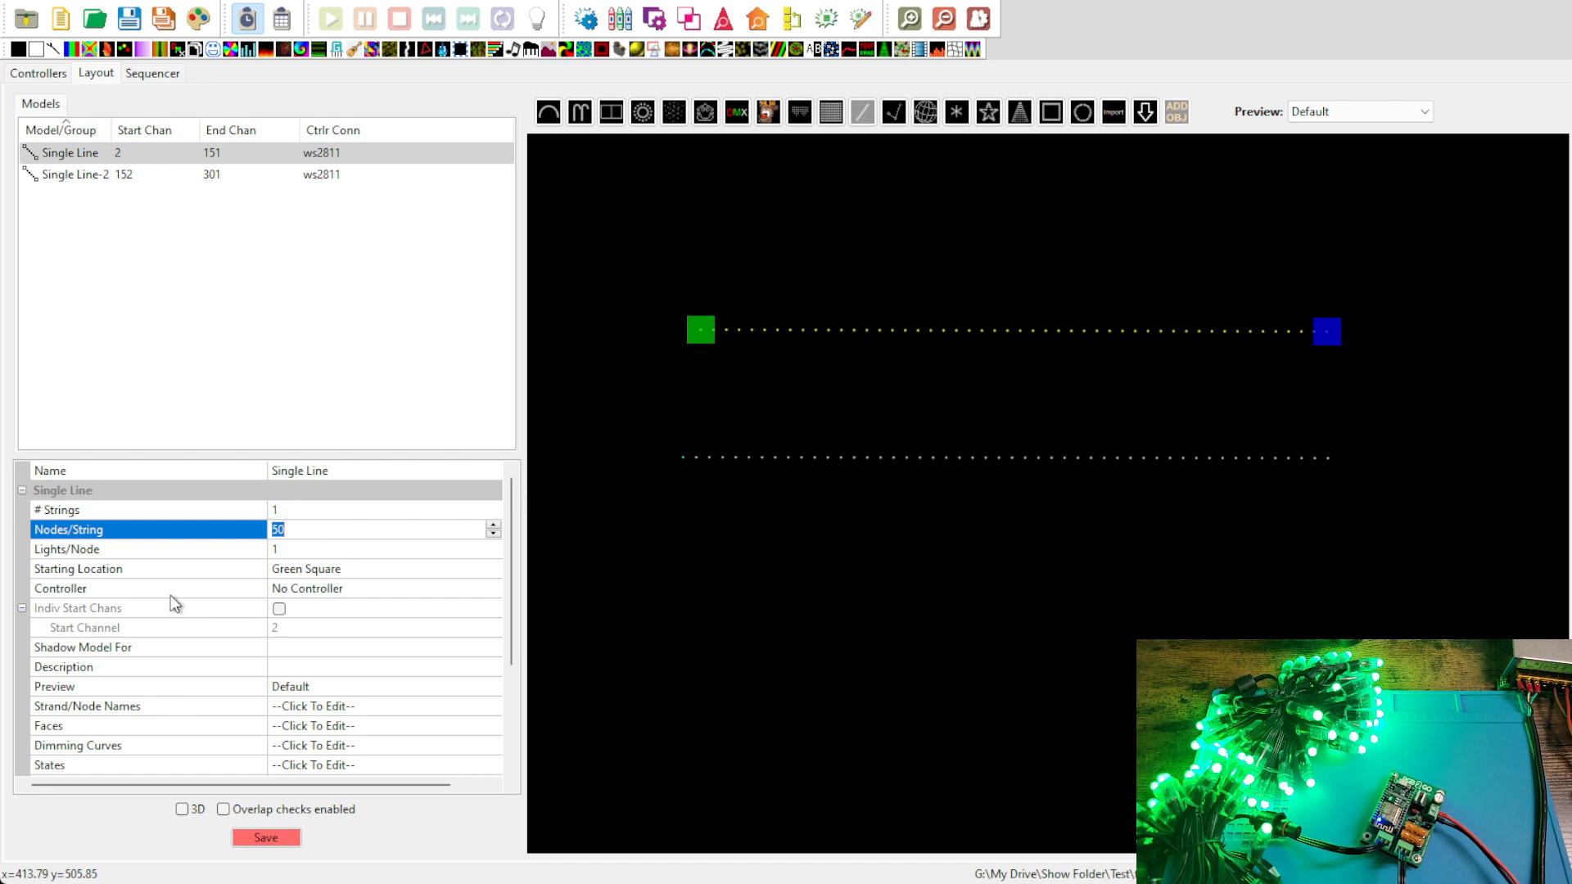
{"action": "left_click", "coordinate": [379, 590]}
{"action": "left_click", "coordinate": [385, 591]}
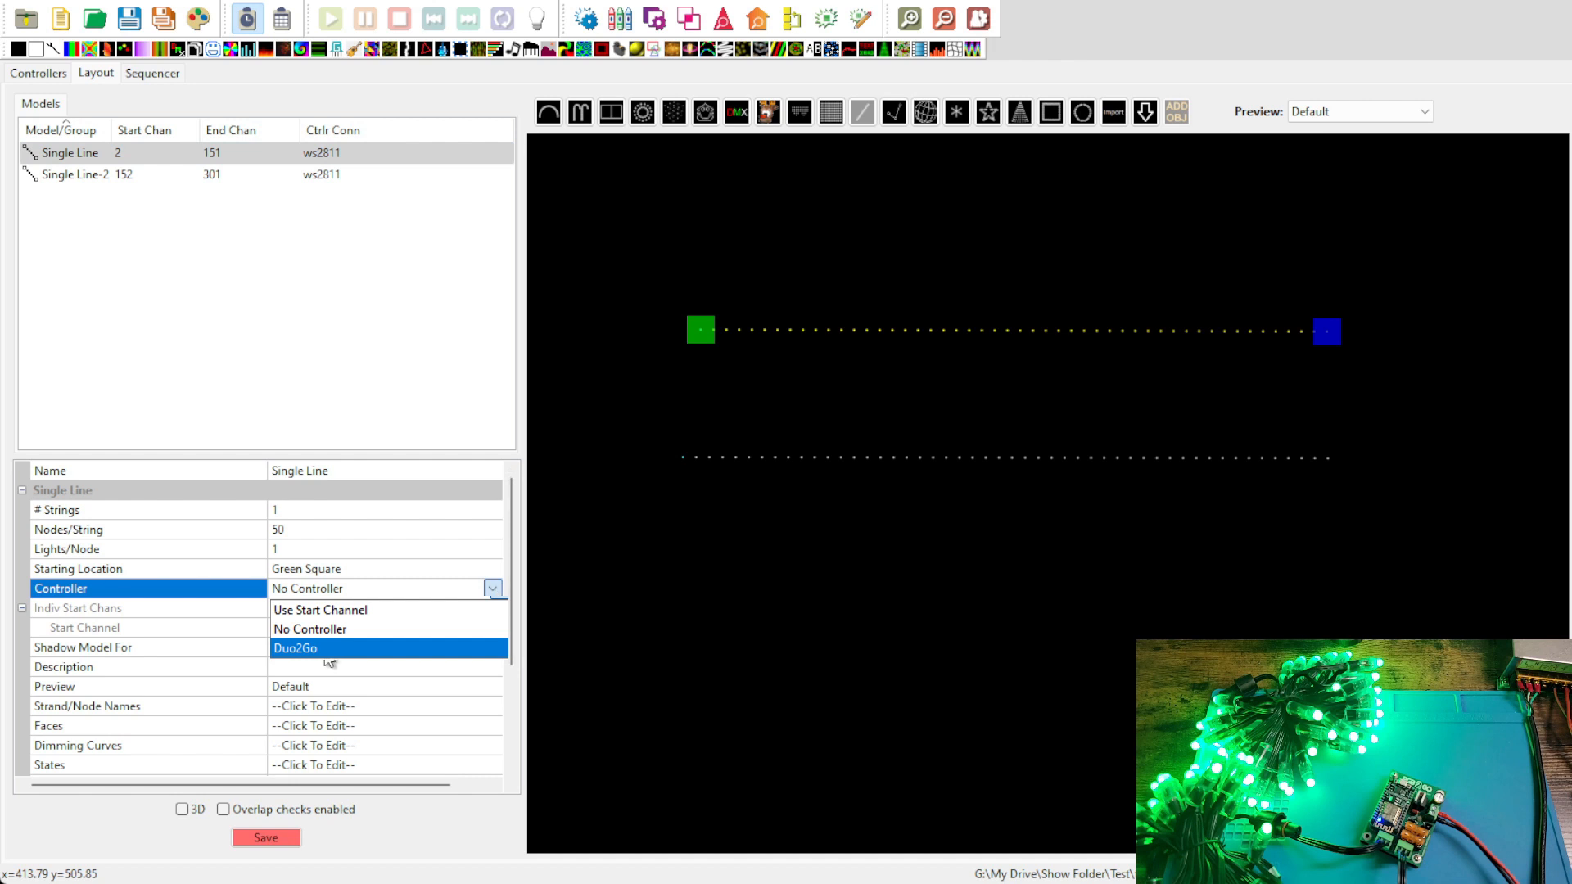
{"action": "left_click", "coordinate": [323, 653]}
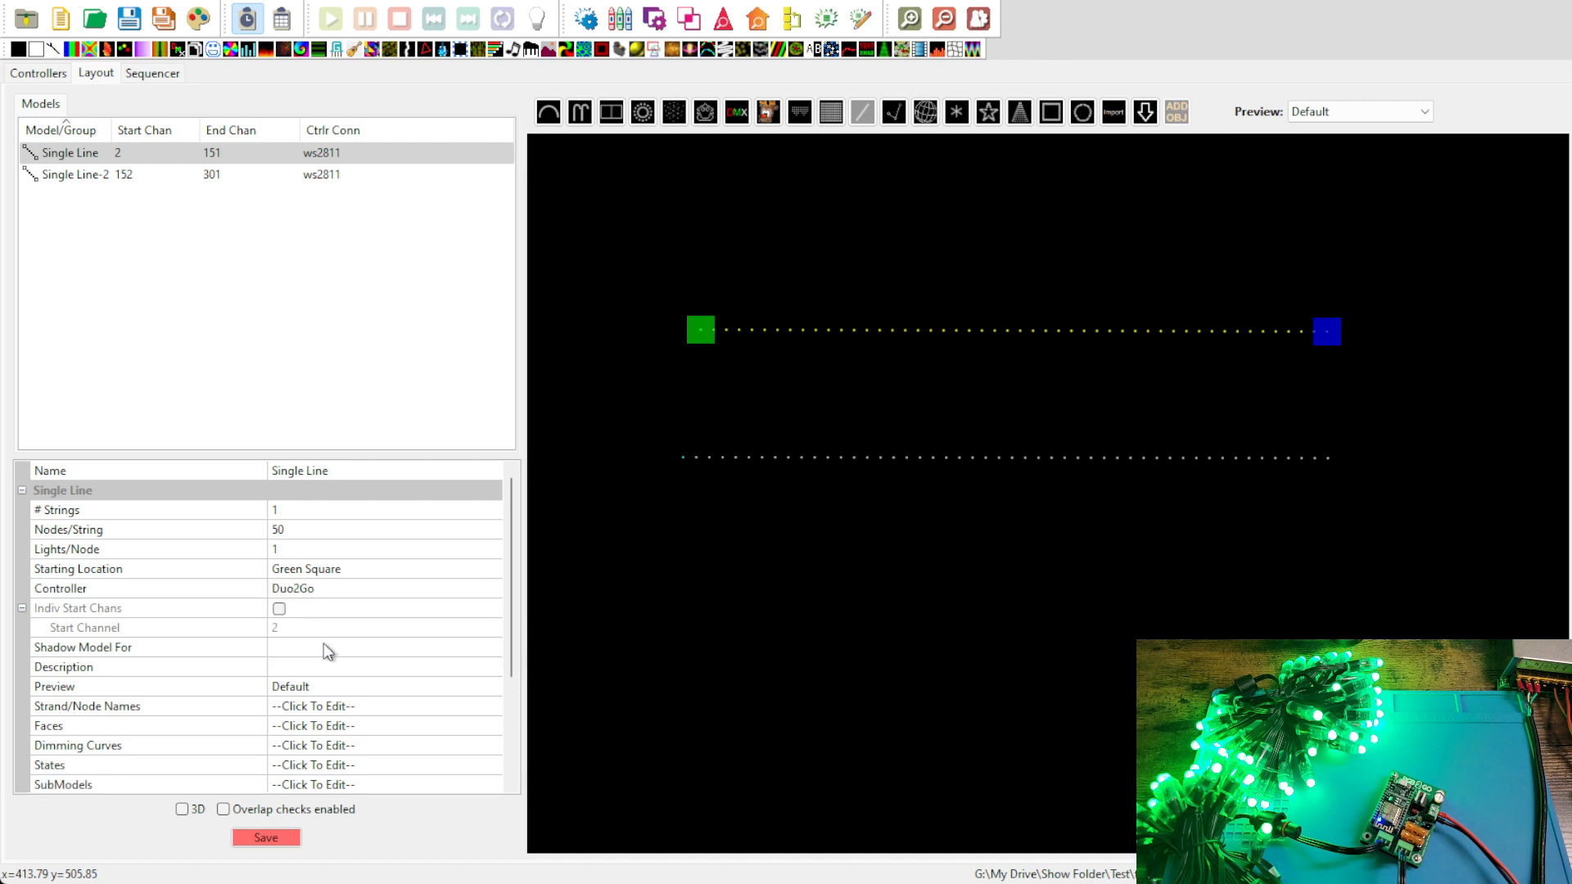
Connect the Single Line model to controller port 1 and save the layout.
{"action": "scroll", "coordinate": [318, 623], "scroll_direction": "down", "scroll_amount": 4}
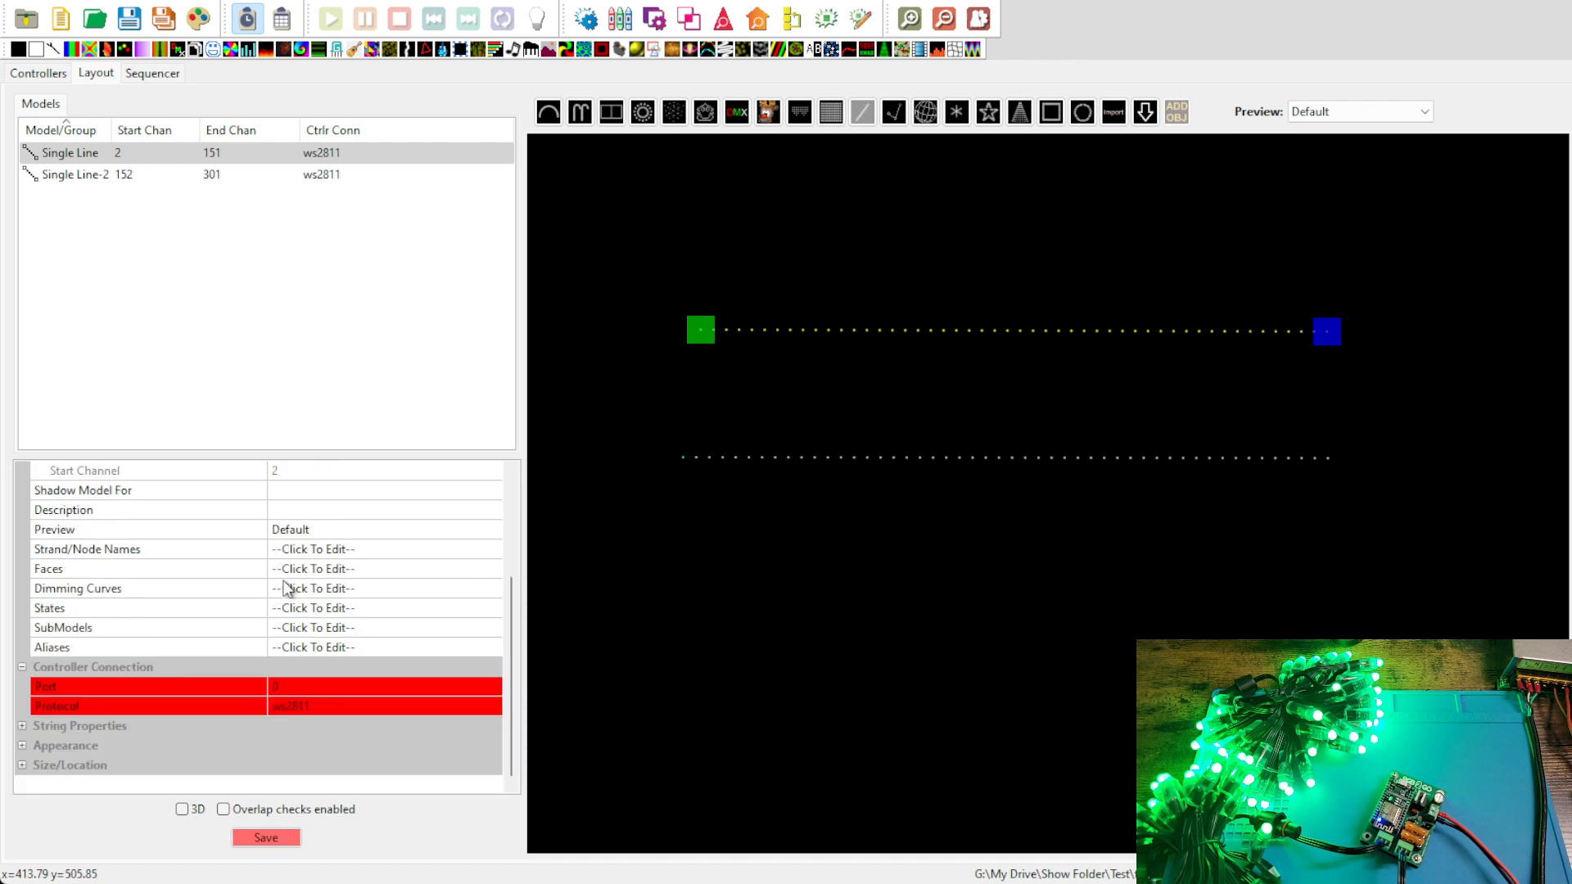
{"action": "left_click", "coordinate": [291, 687]}
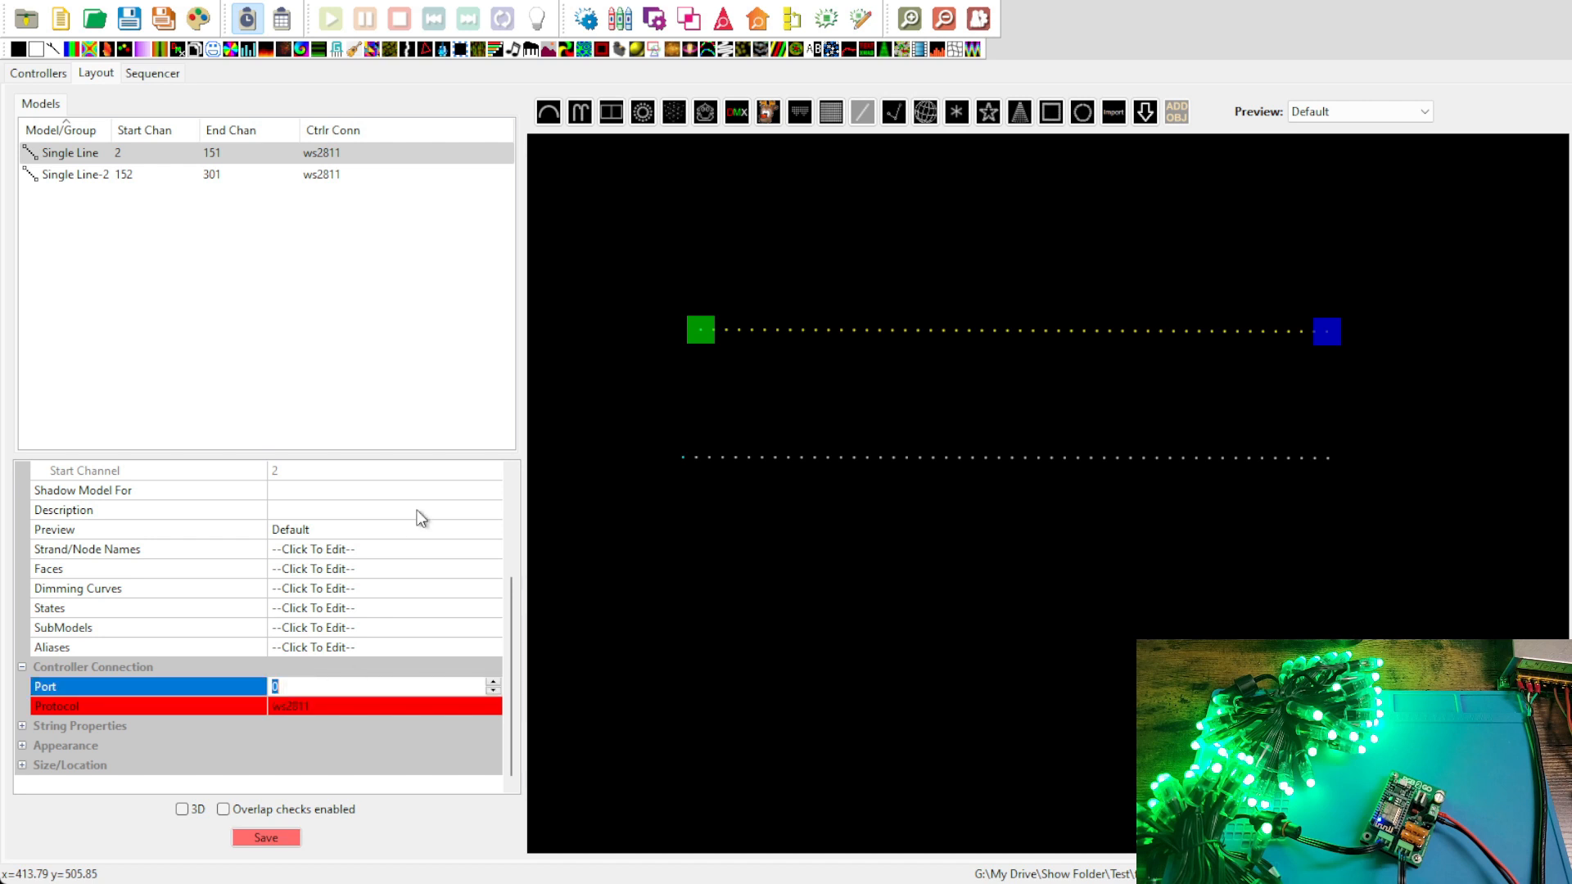
{"action": "type", "text": "1"}
{"action": "left_click", "coordinate": [267, 837]}
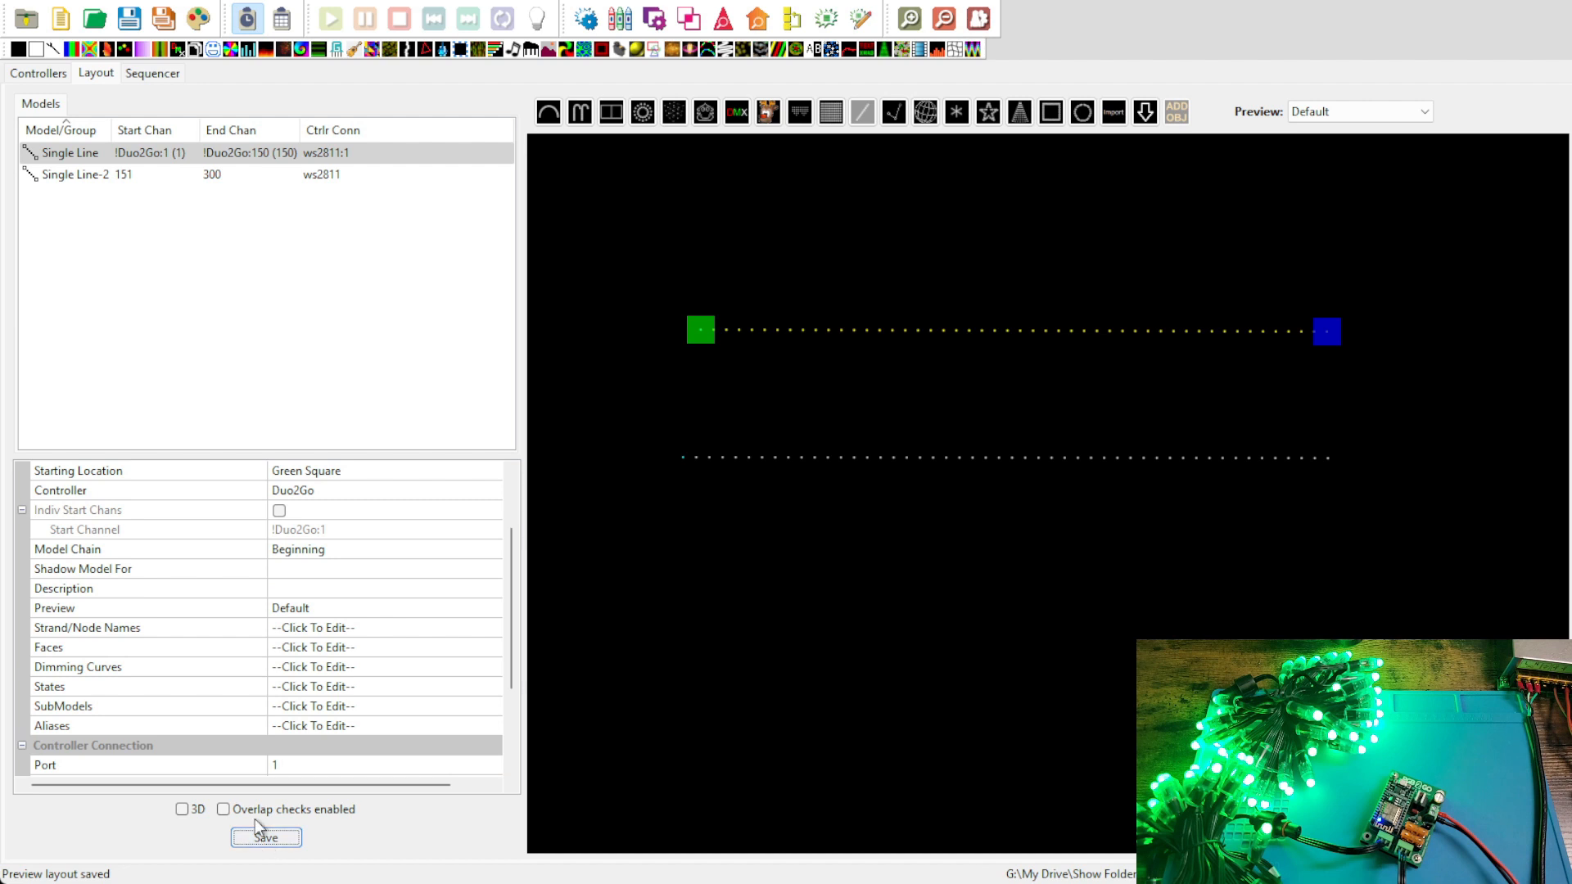
Check the nodes per string of the Single Line-2 model and assign the model to the Duo2Go controller.
{"action": "left_click", "coordinate": [85, 176]}
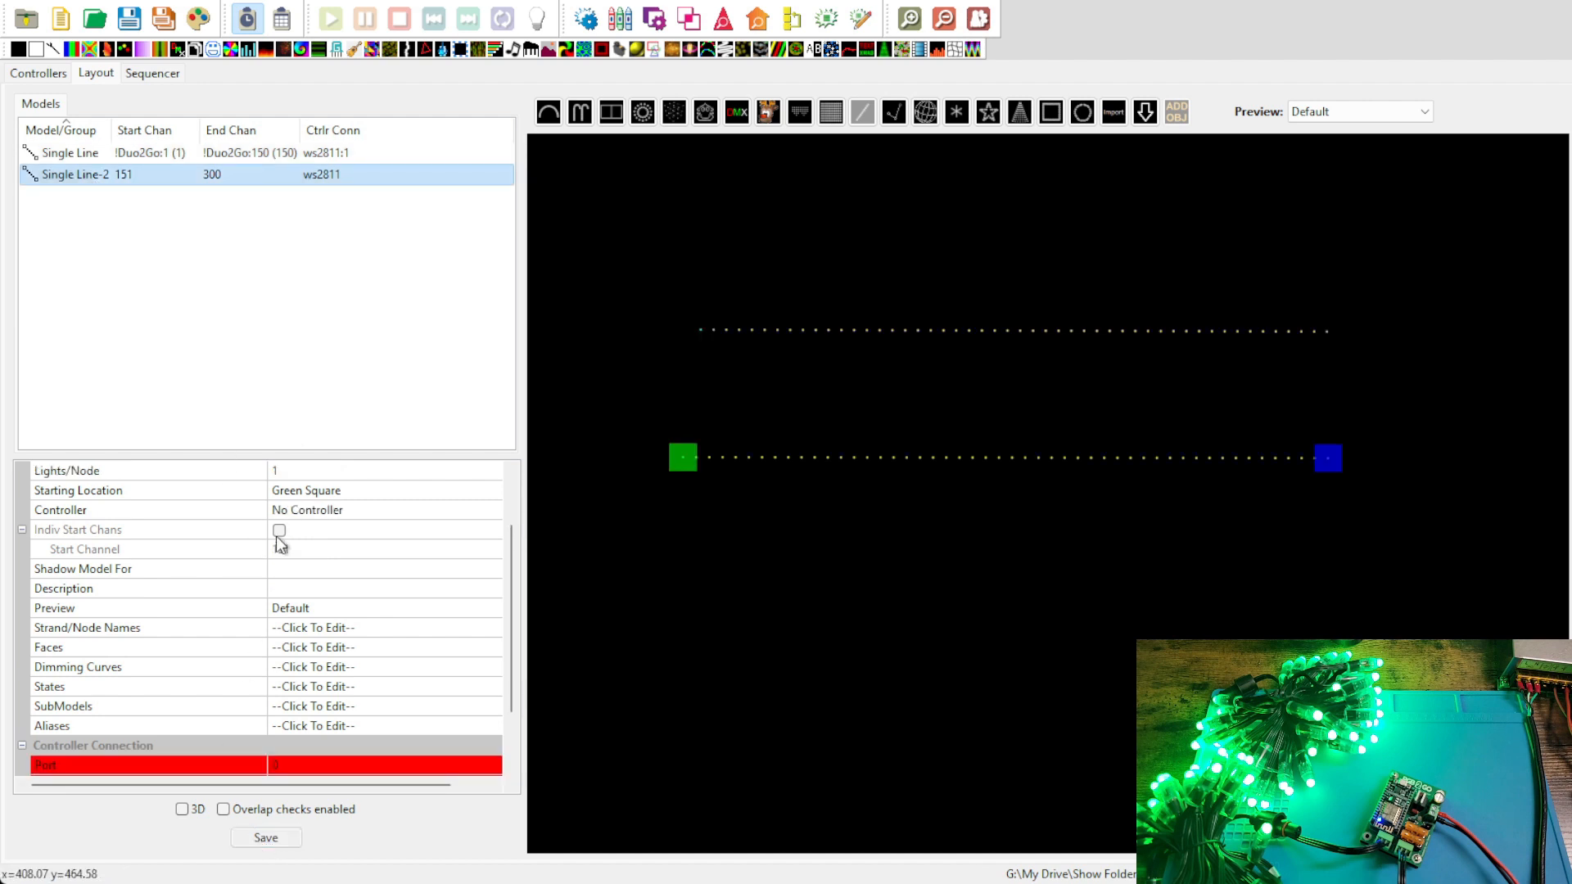
{"action": "scroll", "coordinate": [313, 533], "scroll_direction": "up", "scroll_amount": 2}
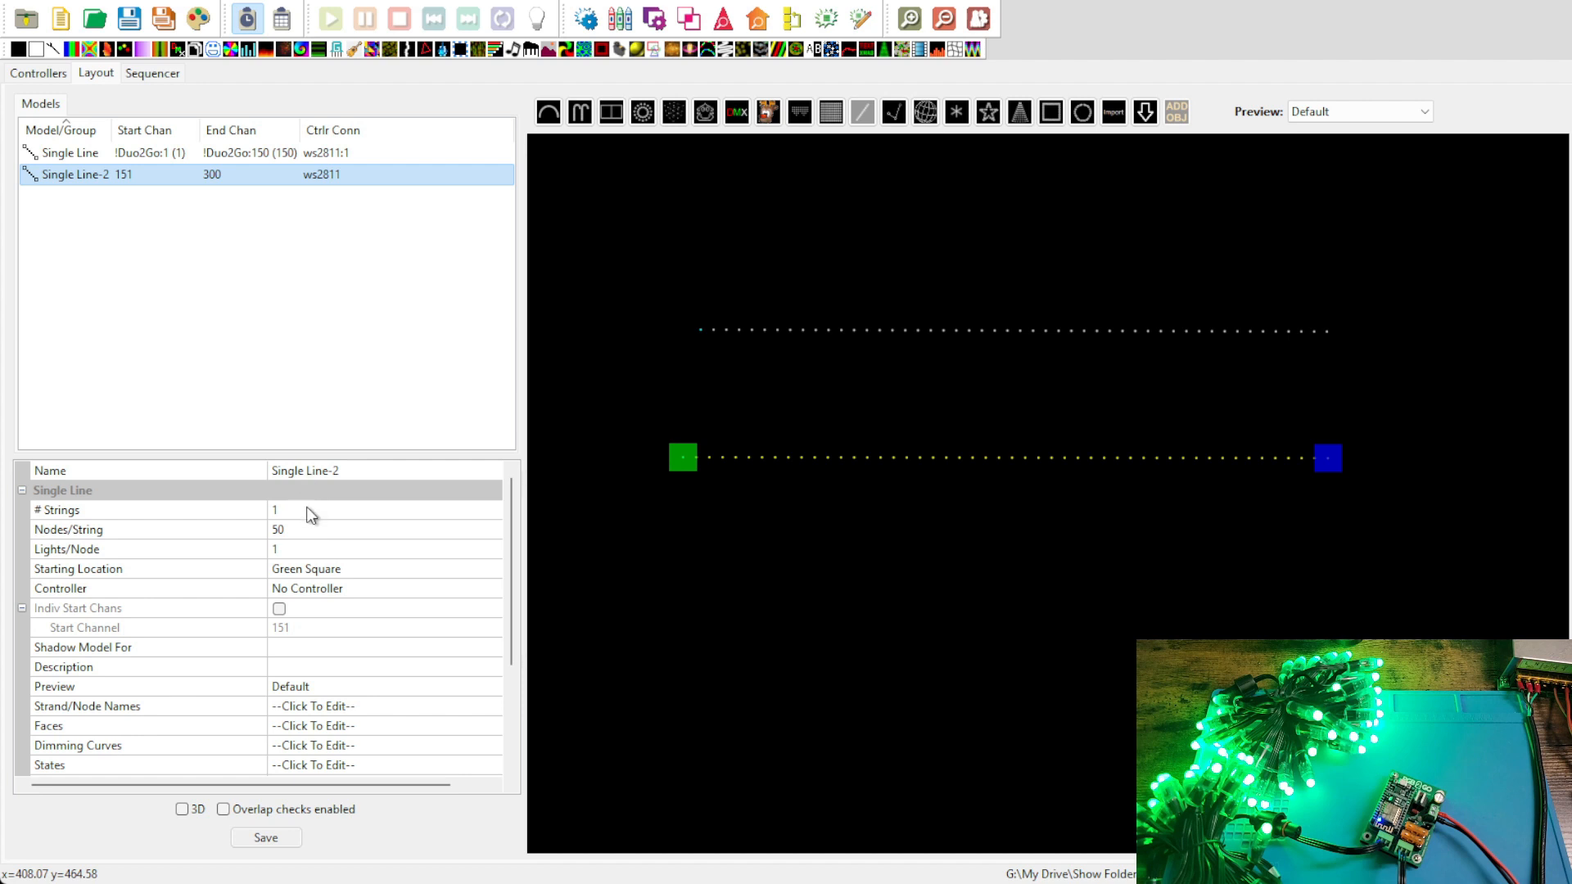
{"action": "left_click", "coordinate": [292, 530]}
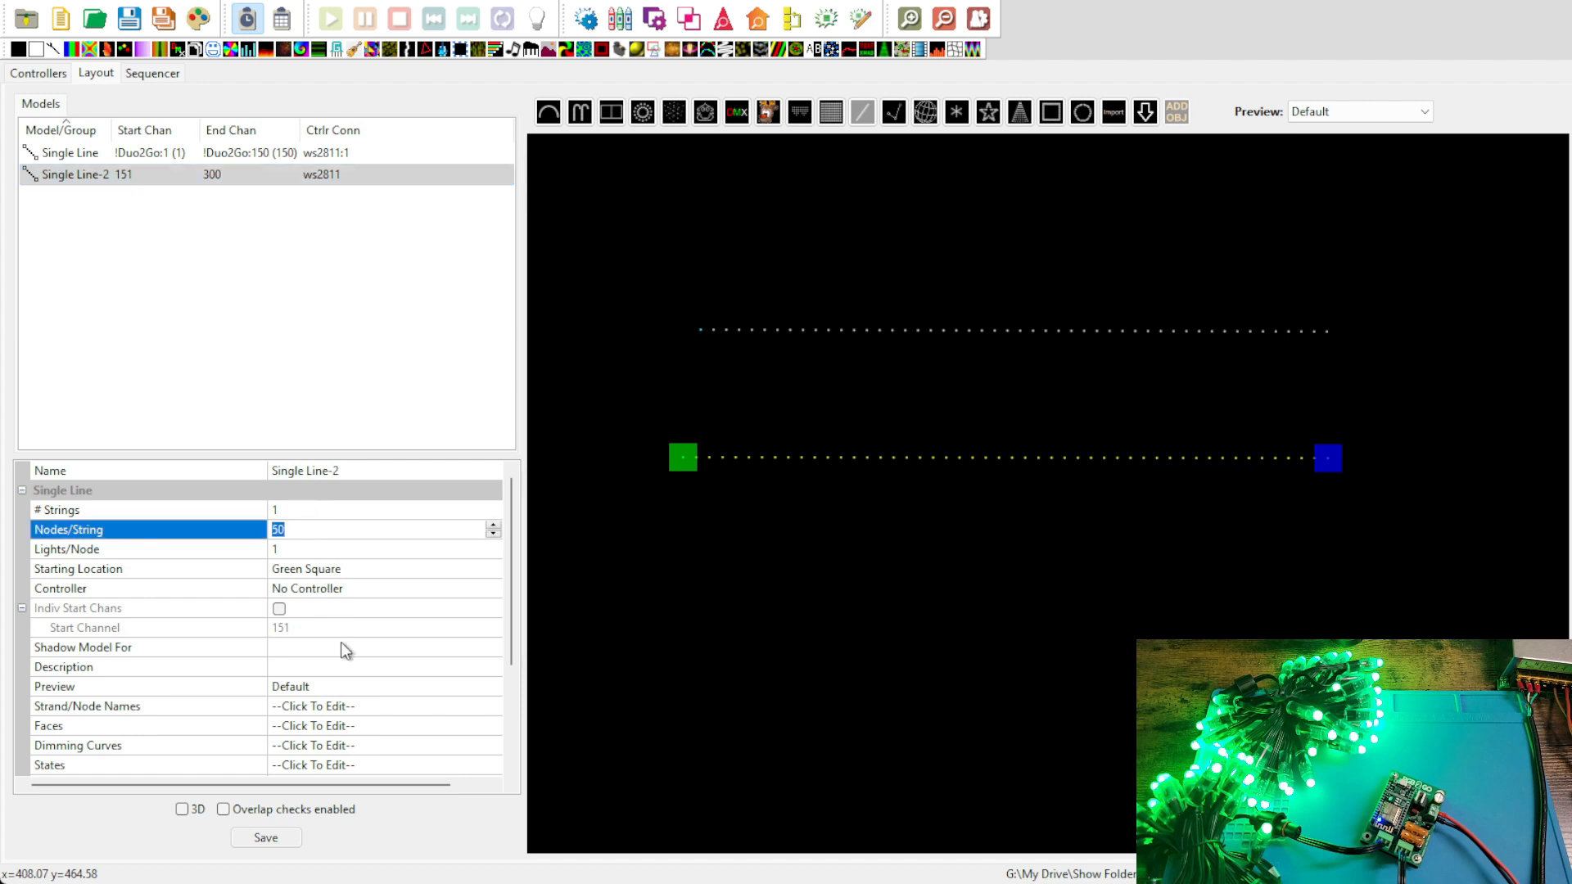
{"action": "scroll", "coordinate": [337, 647], "scroll_direction": "down", "scroll_amount": 3}
{"action": "left_click", "coordinate": [357, 471]}
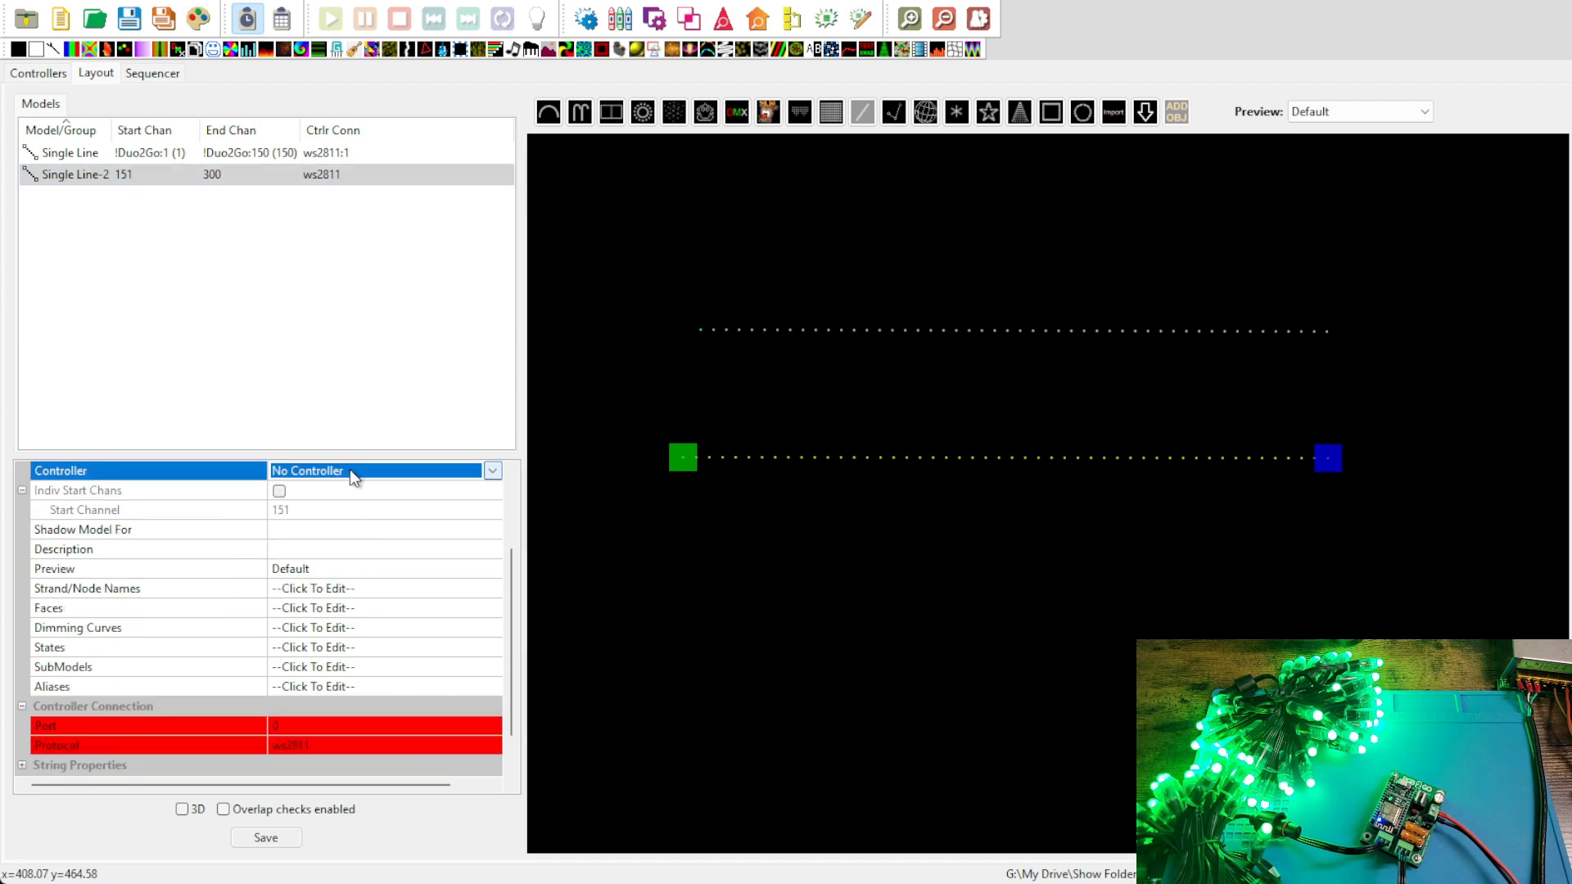
{"action": "left_click", "coordinate": [357, 471]}
{"action": "left_click", "coordinate": [352, 531]}
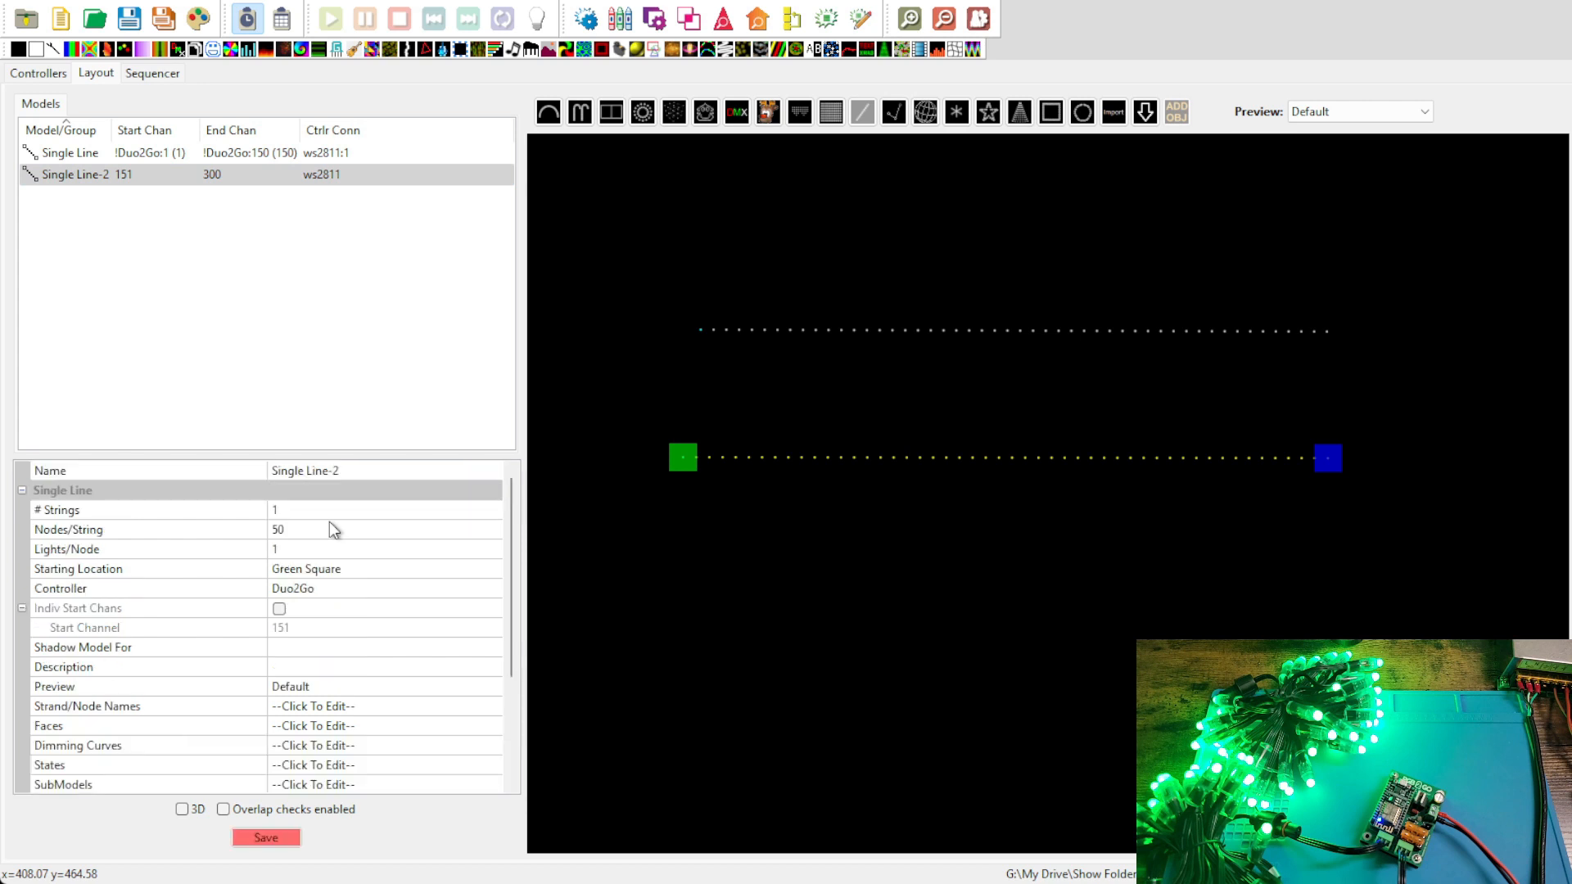
Connect the Single Line-2 model to controller port 2 and save the layout.
{"action": "scroll", "coordinate": [373, 696], "scroll_direction": "down", "scroll_amount": 3}
{"action": "scroll", "coordinate": [373, 696], "scroll_direction": "down", "scroll_amount": 1}
{"action": "left_click", "coordinate": [310, 687]}
{"action": "type", "text": "2"}
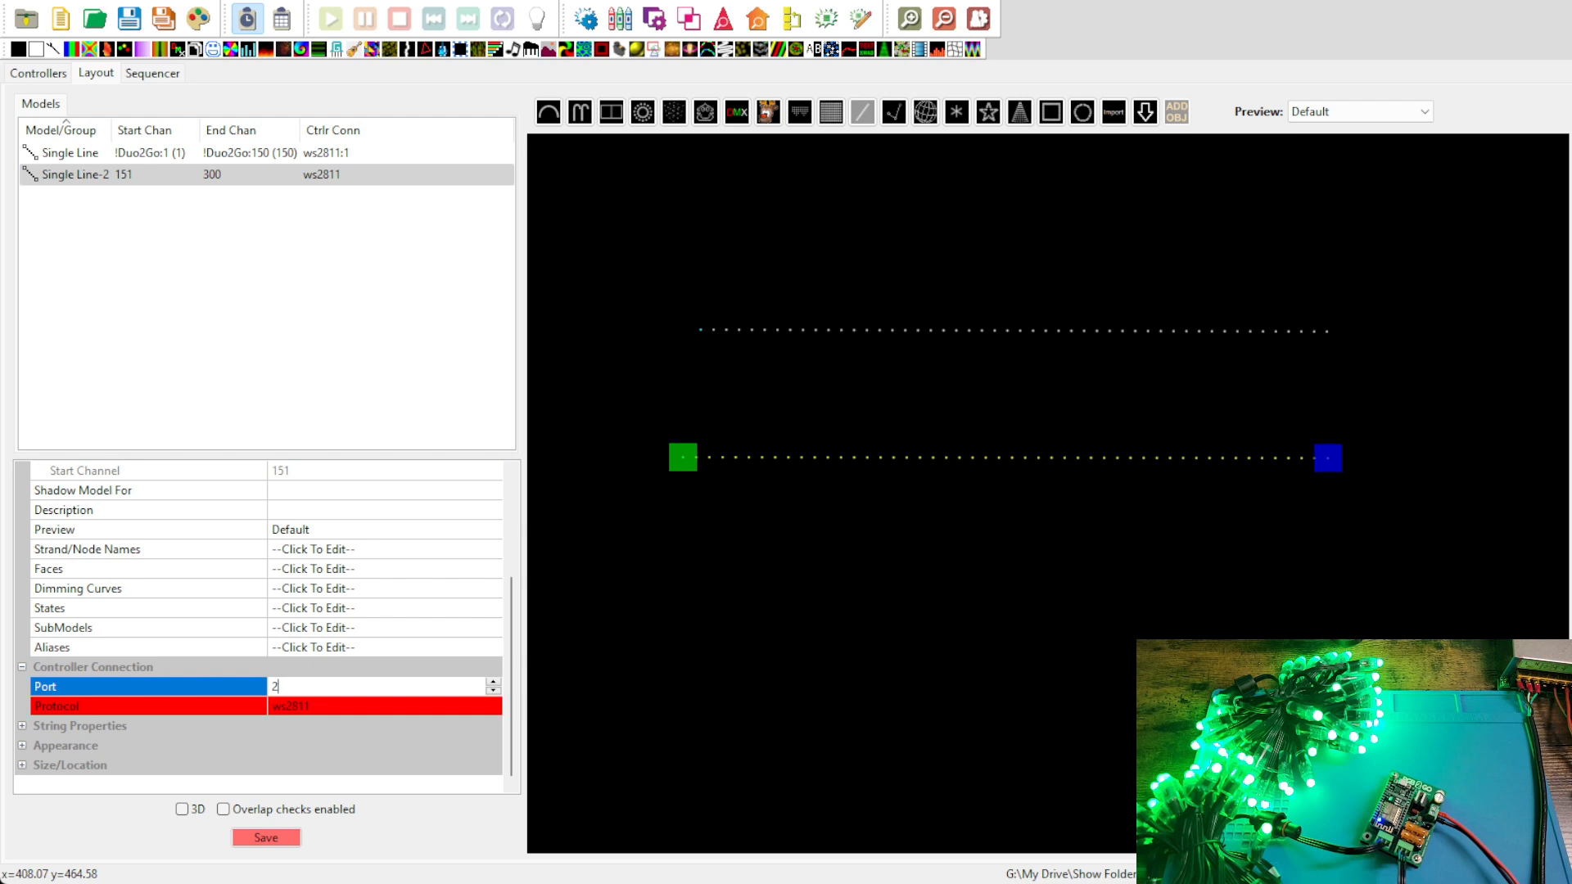
{"action": "left_click", "coordinate": [276, 837]}
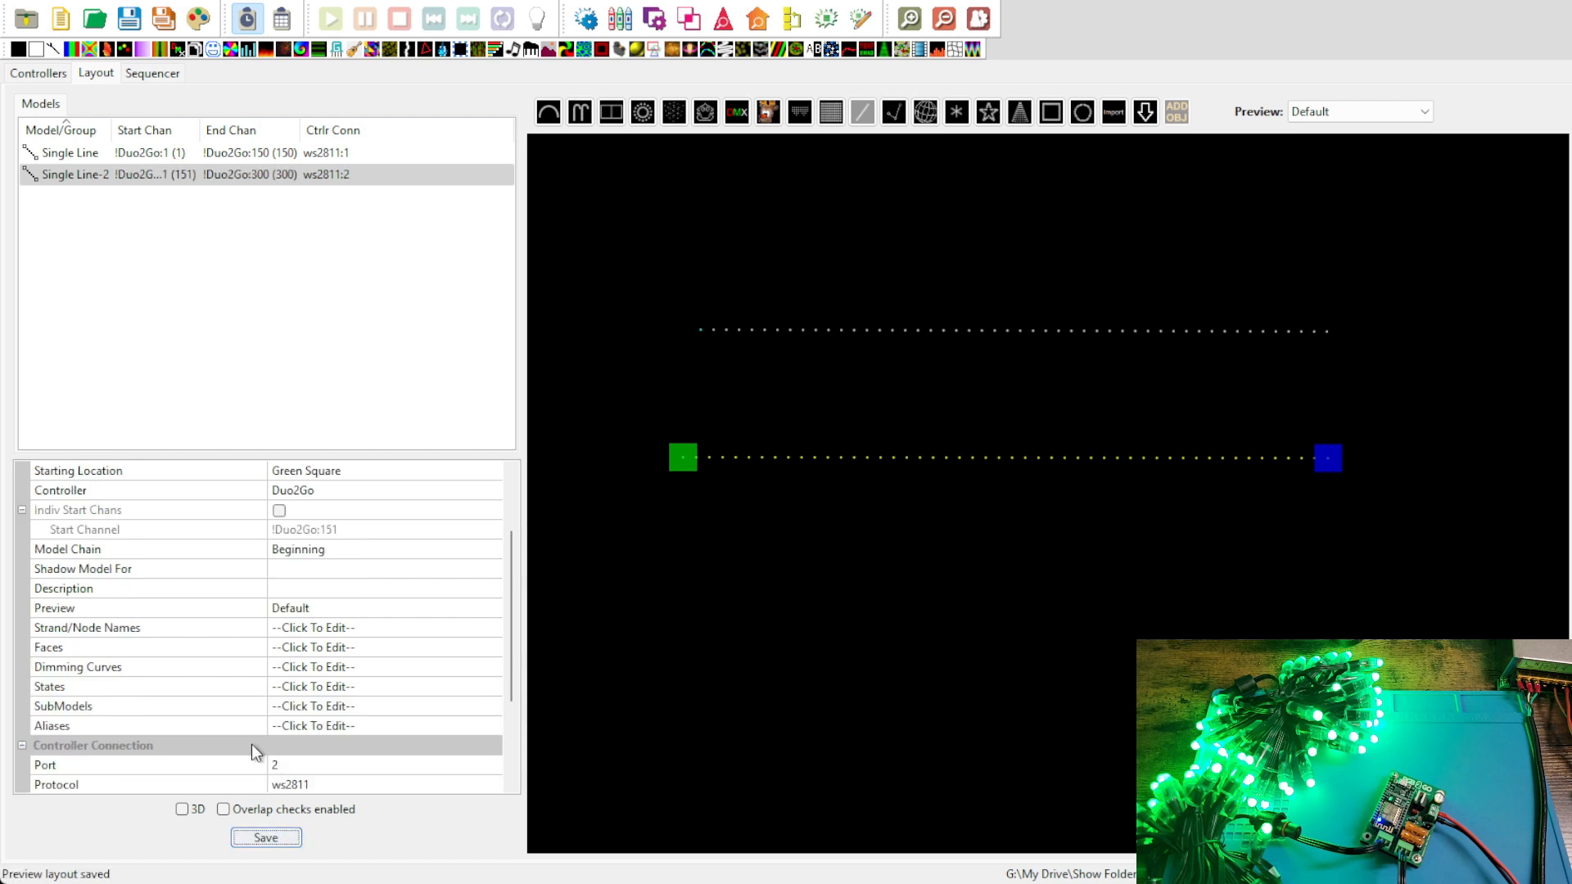
Upload the output configuration to the Duo2Go controller and check both LED output lengths in WLED's LED Preferences.
{"action": "left_click", "coordinate": [44, 74]}
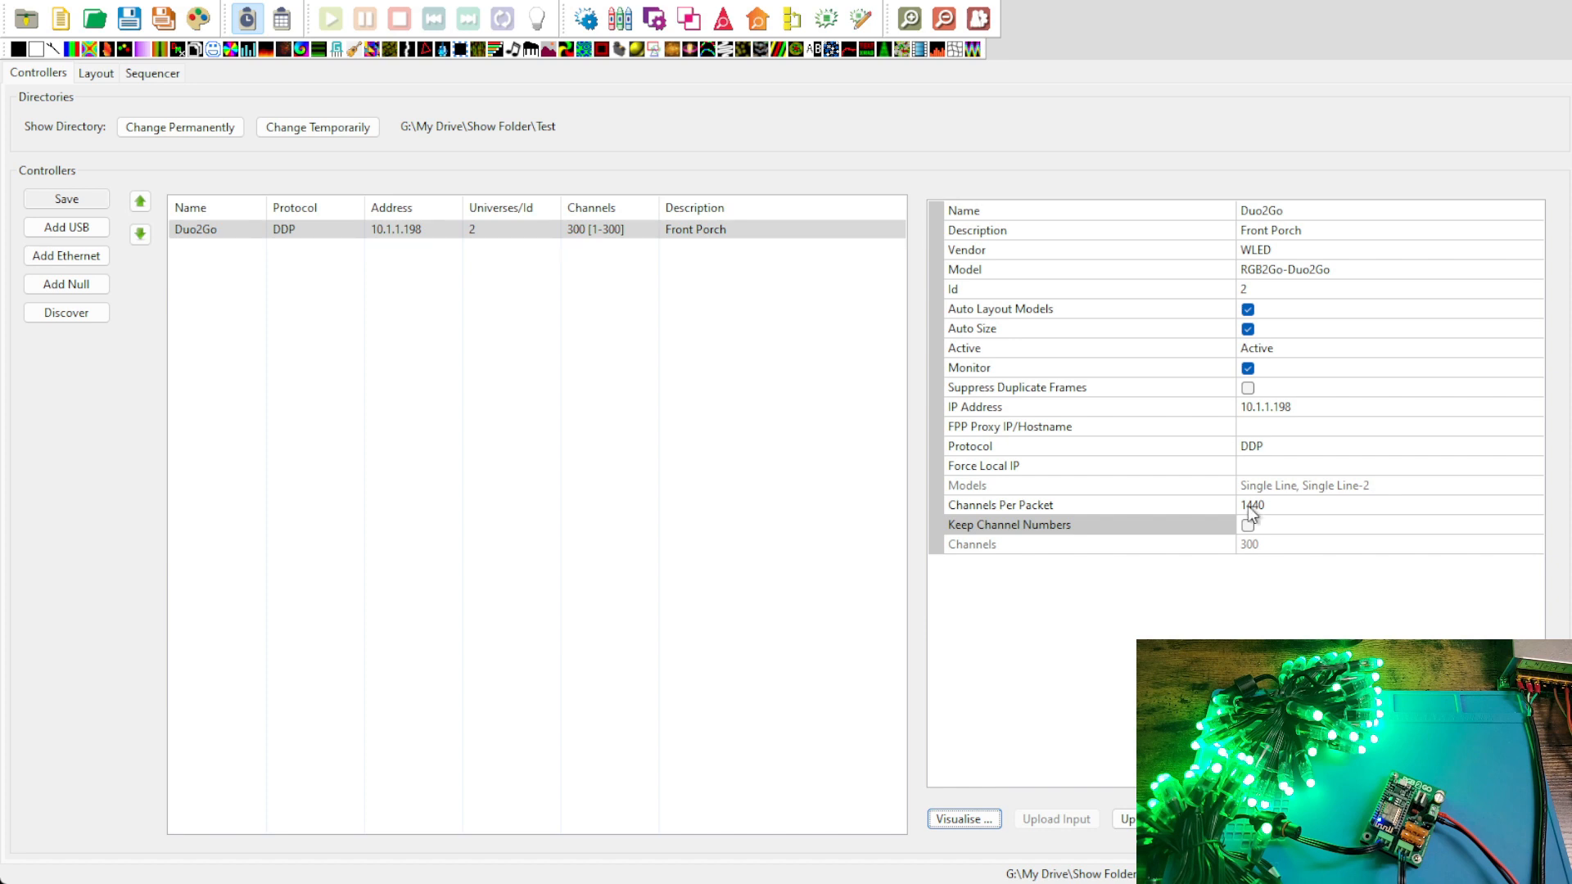
{"action": "left_click", "coordinate": [1123, 819]}
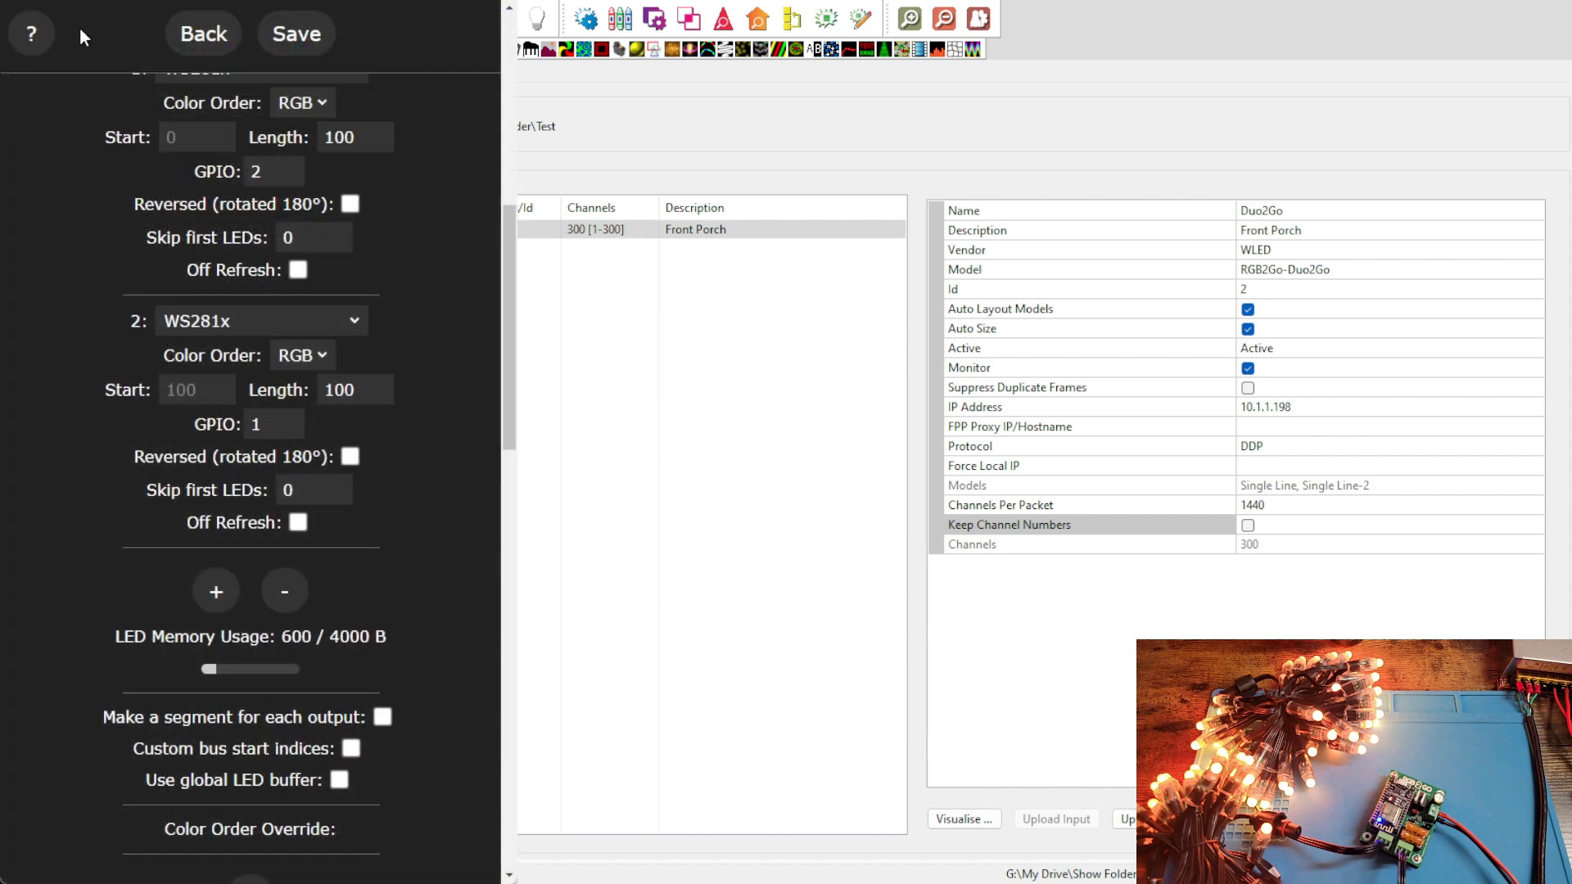
{"action": "left_click", "coordinate": [204, 34]}
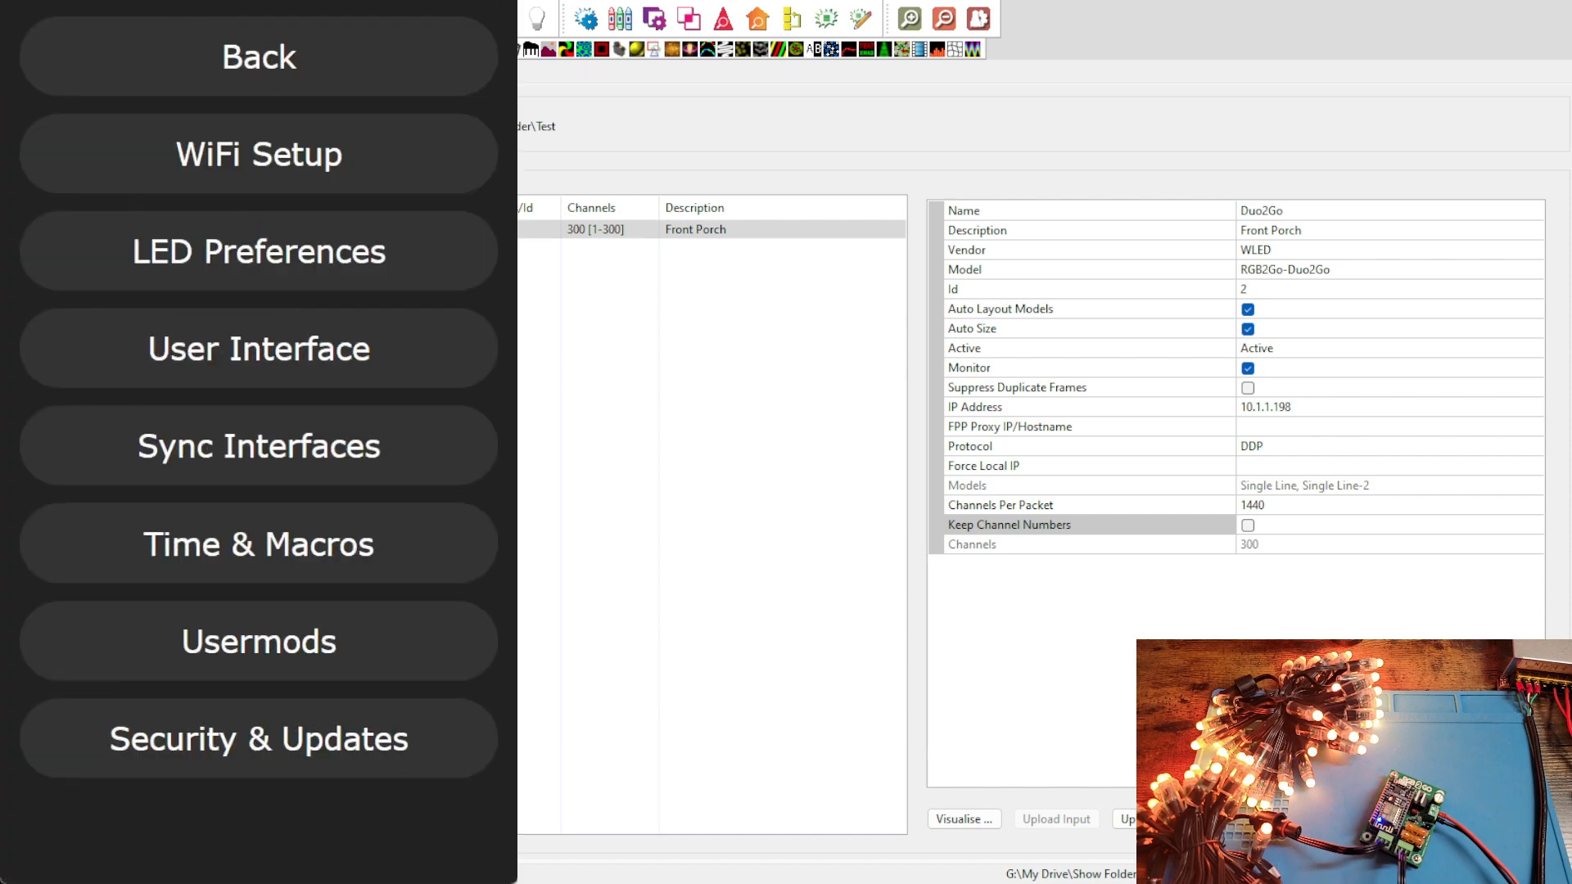
{"action": "left_click", "coordinate": [266, 260]}
{"action": "scroll", "coordinate": [370, 475], "scroll_direction": "down", "scroll_amount": 2}
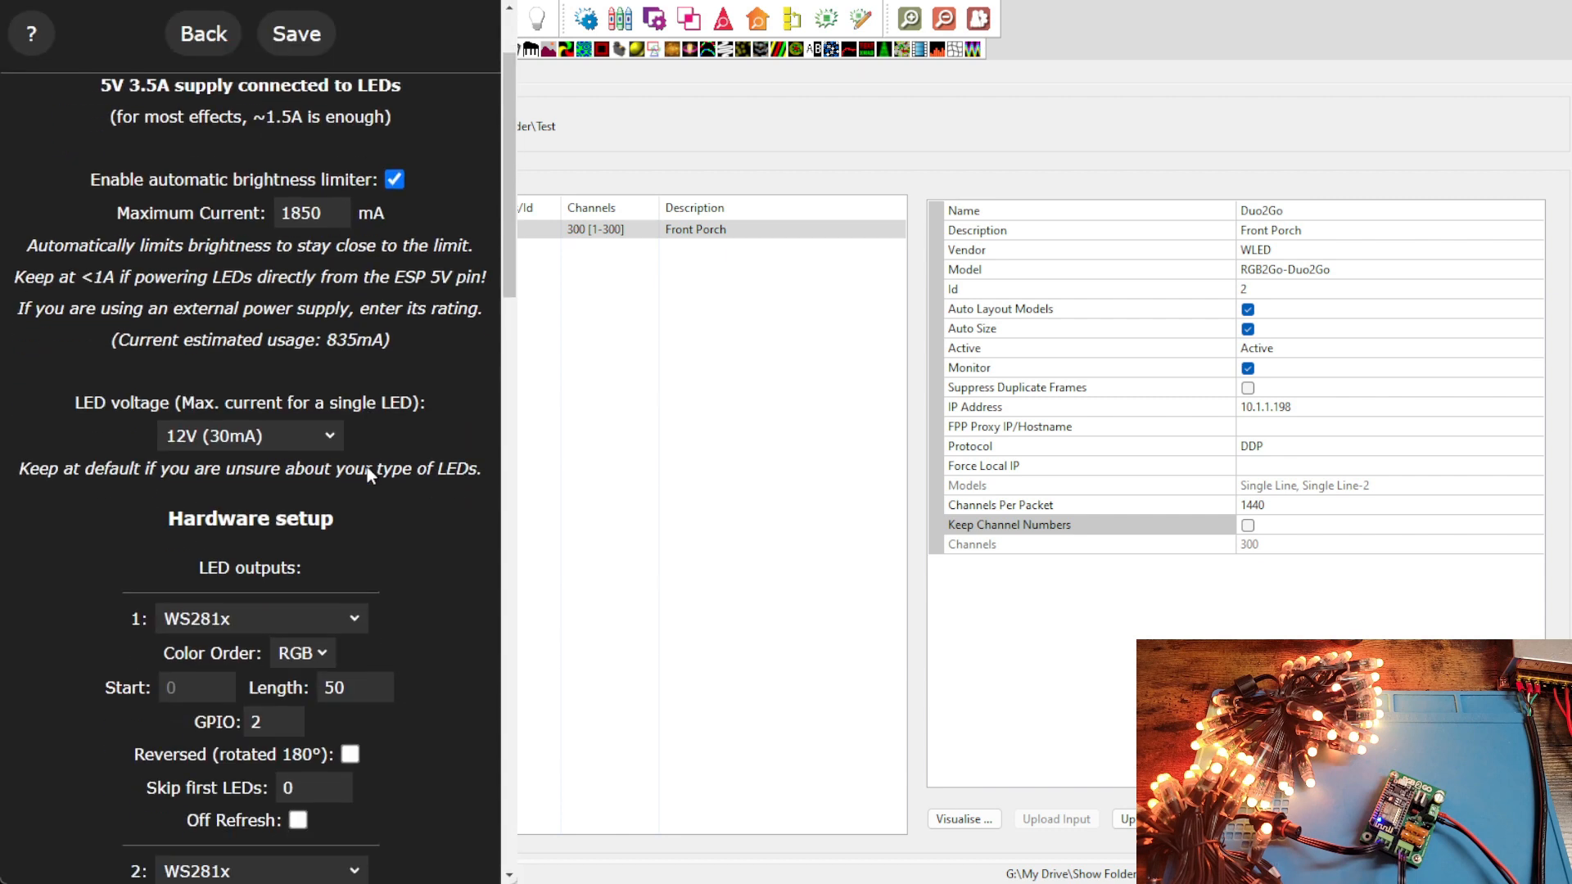
{"action": "scroll", "coordinate": [370, 475], "scroll_direction": "down", "scroll_amount": 3}
{"action": "double_click", "coordinate": [344, 431]}
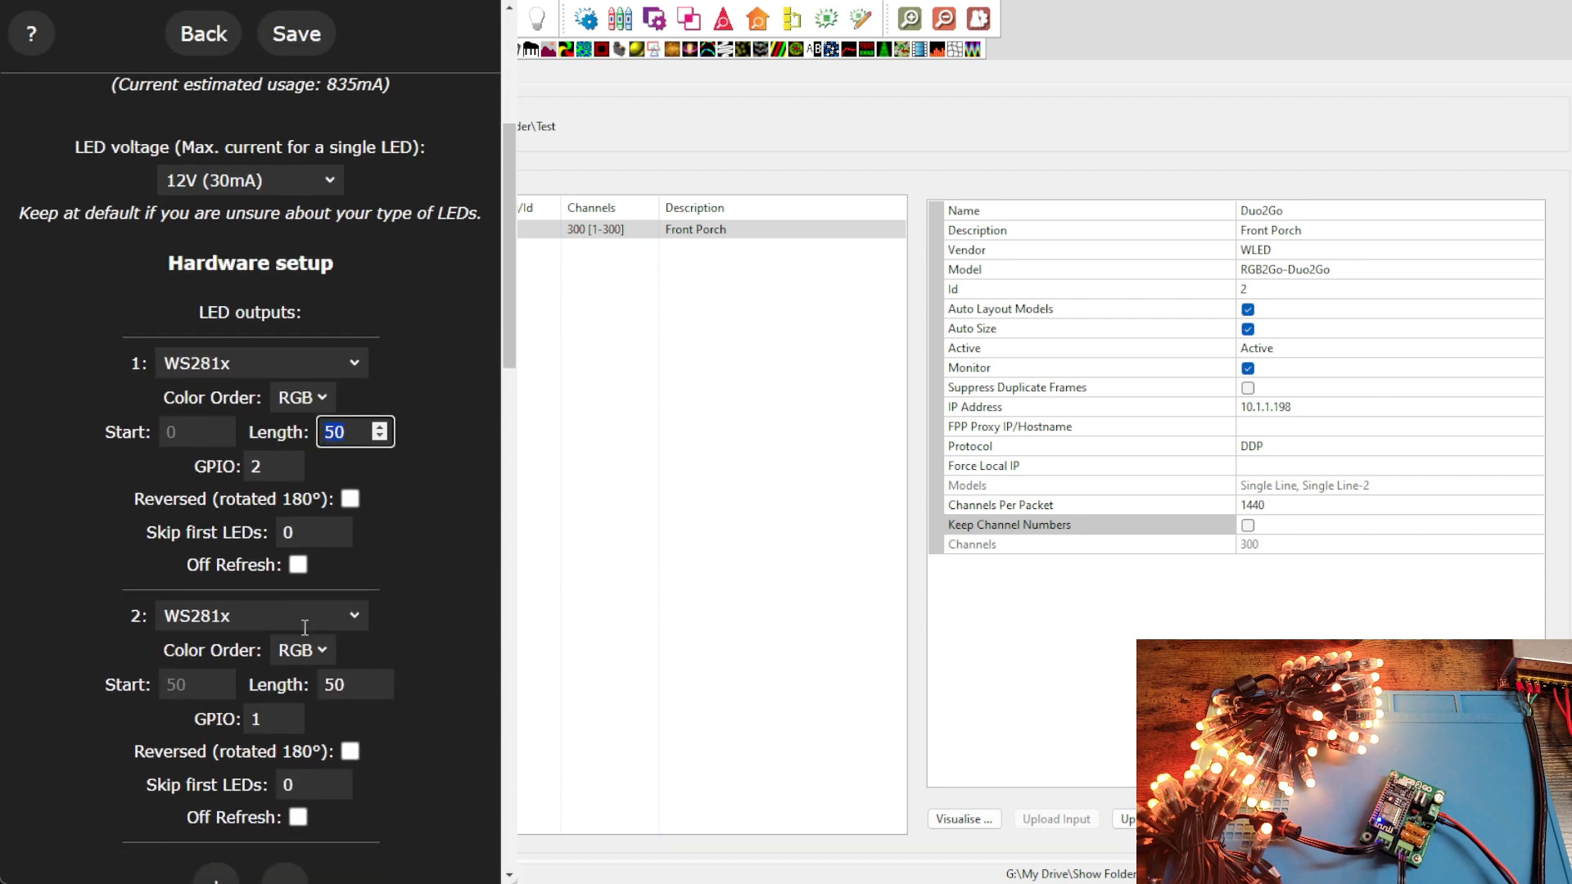
{"action": "double_click", "coordinate": [352, 685]}
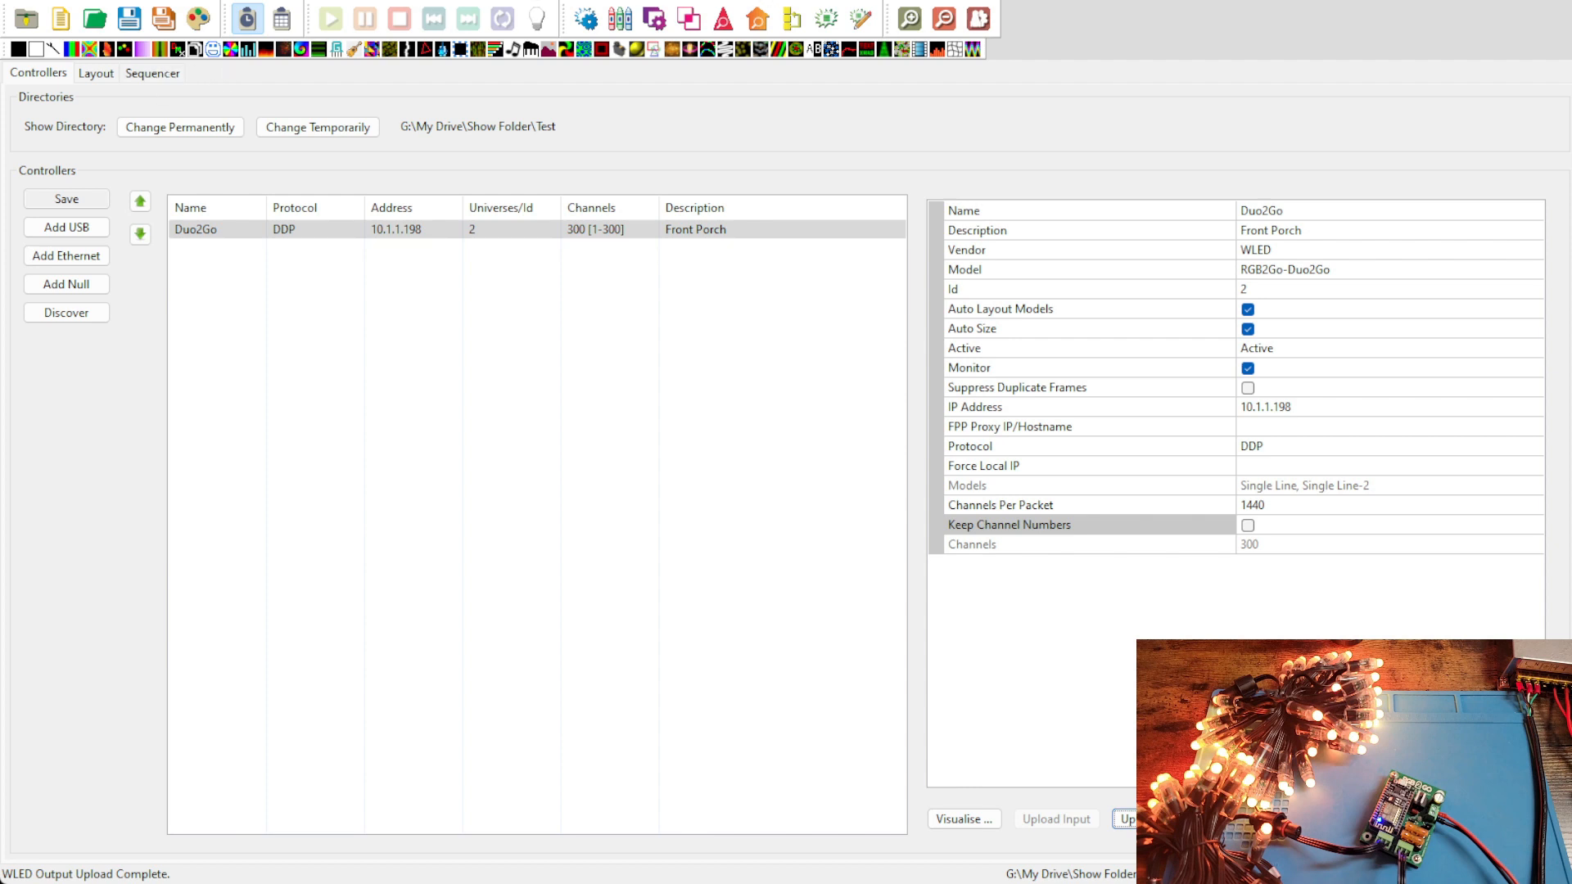
Add a Butterfly effect to Single Line and a Bars effect to Single Line-2 in the sequencer's 30-second timing.
{"action": "left_click", "coordinate": [155, 73]}
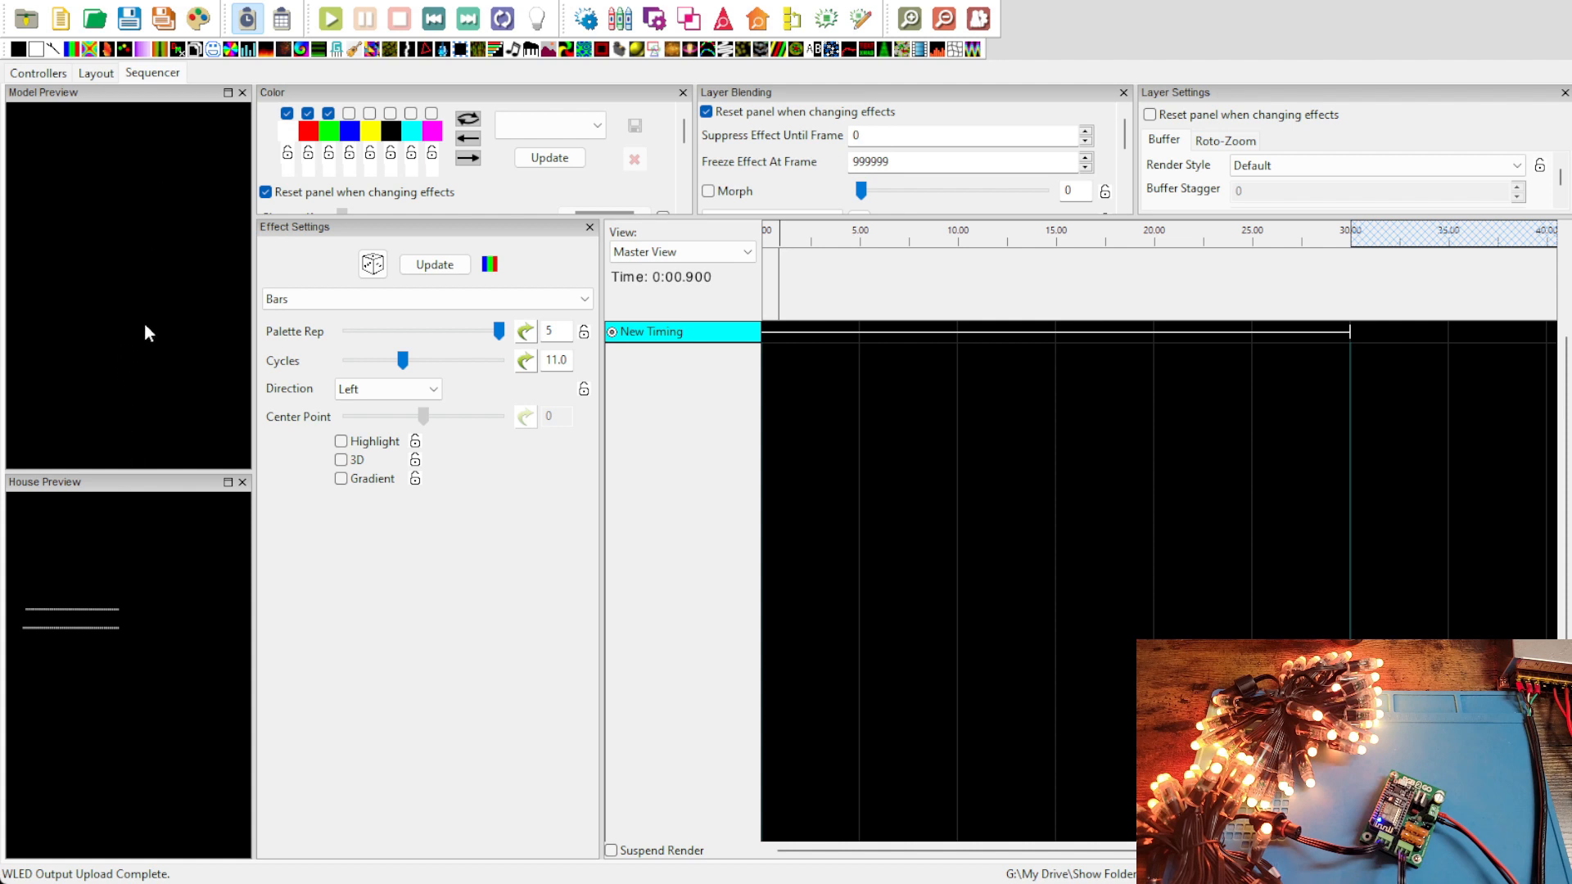
{"action": "scroll", "coordinate": [188, 640], "scroll_direction": "down", "scroll_amount": 5}
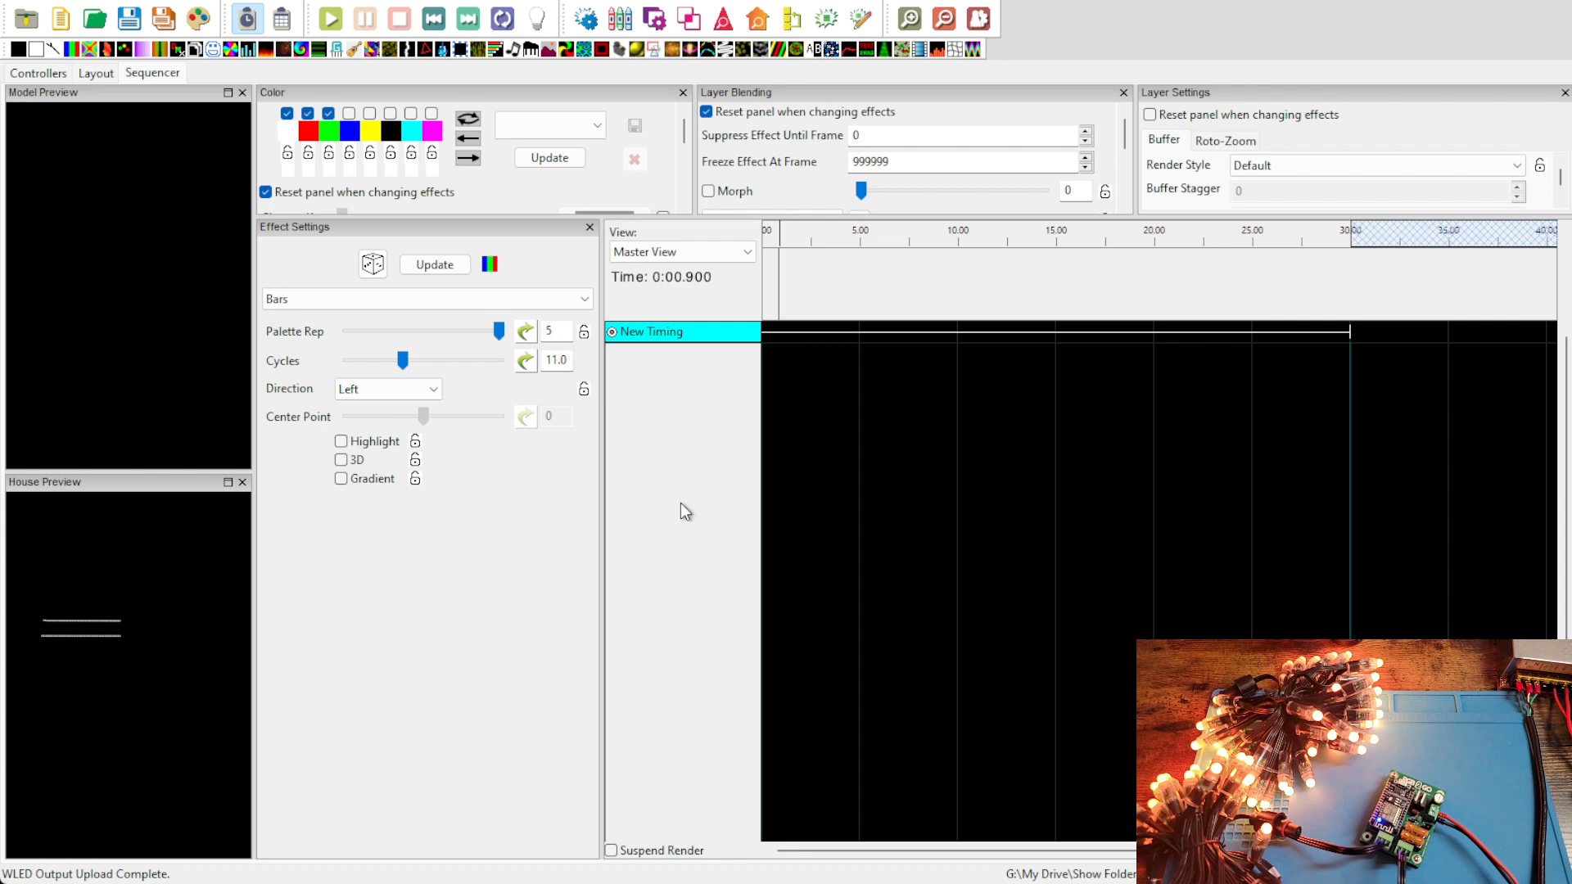
{"action": "scroll", "coordinate": [683, 487], "scroll_direction": "up", "scroll_amount": 2}
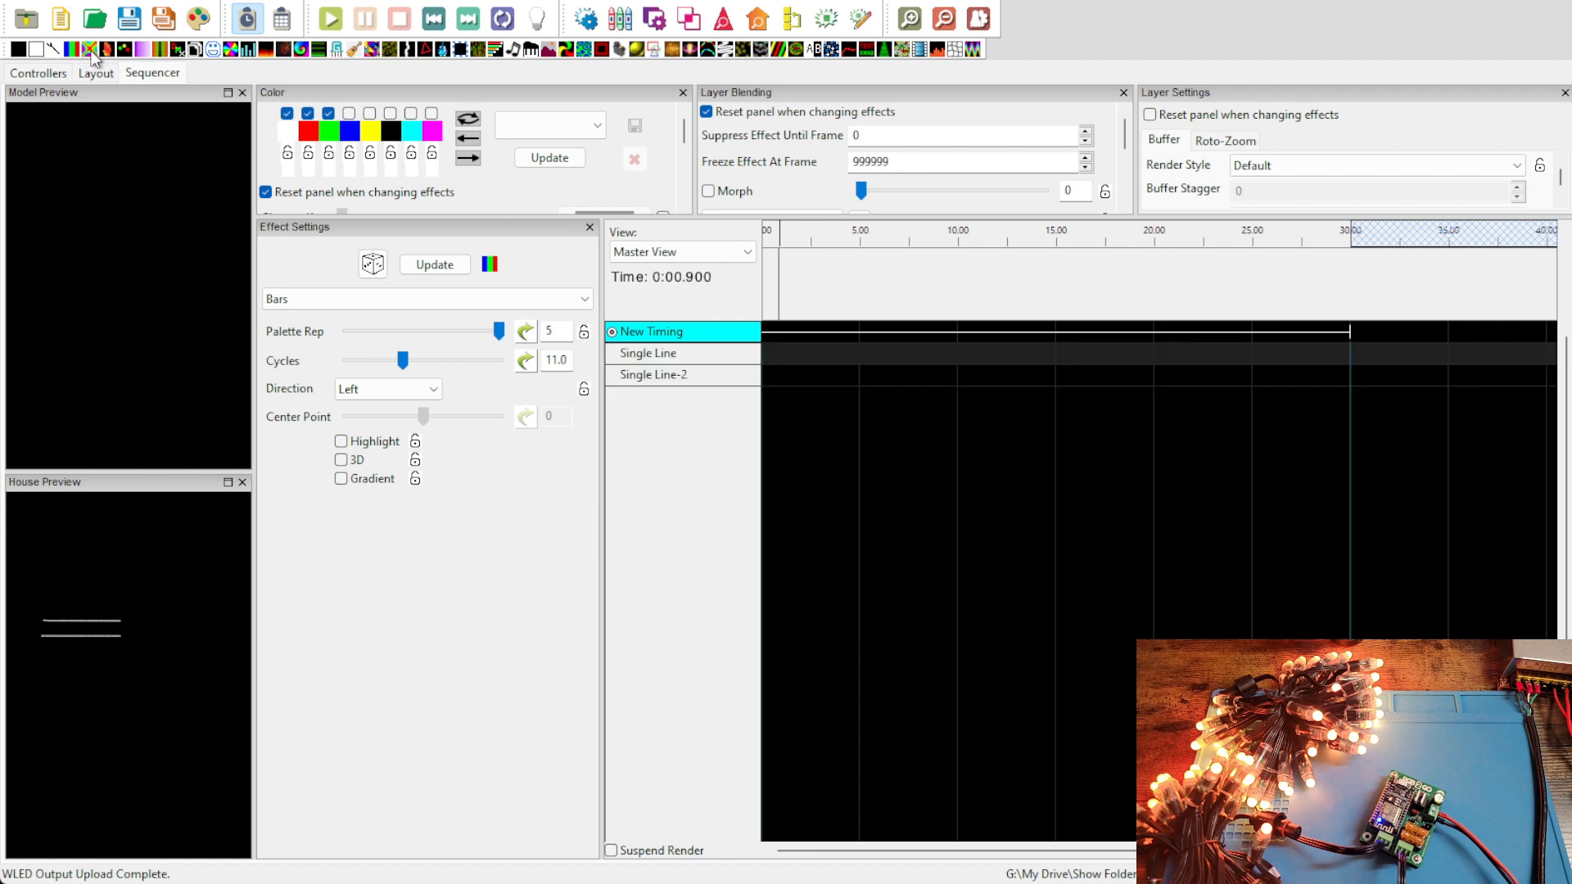
{"action": "left_click_drag", "start_coordinate": [91, 56], "coordinate": [1006, 362]}
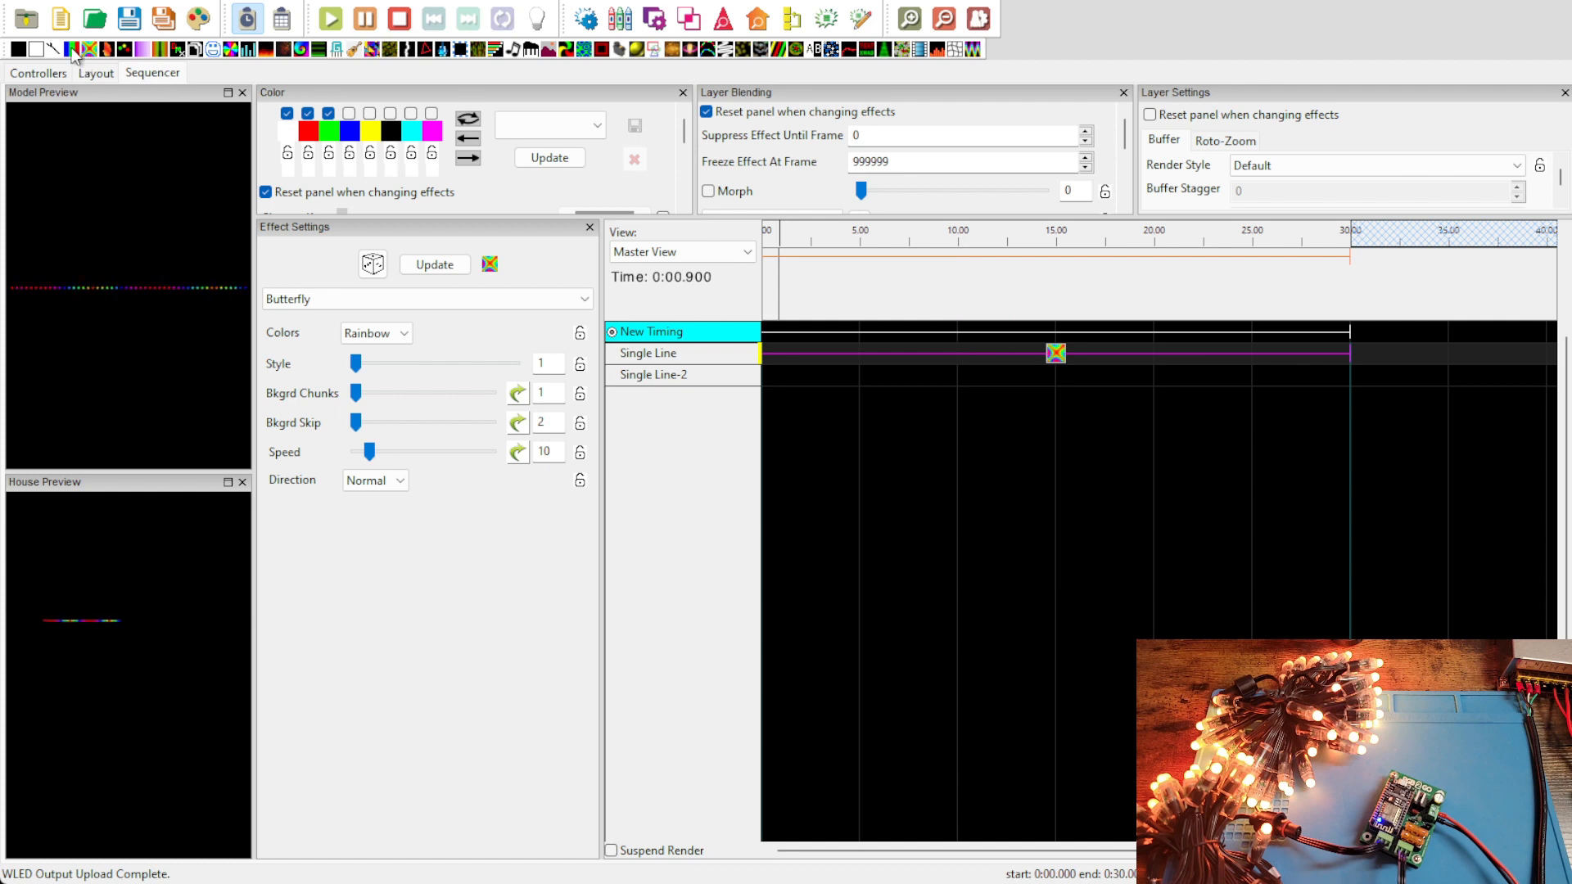
{"action": "left_click_drag", "start_coordinate": [73, 51], "coordinate": [1059, 377]}
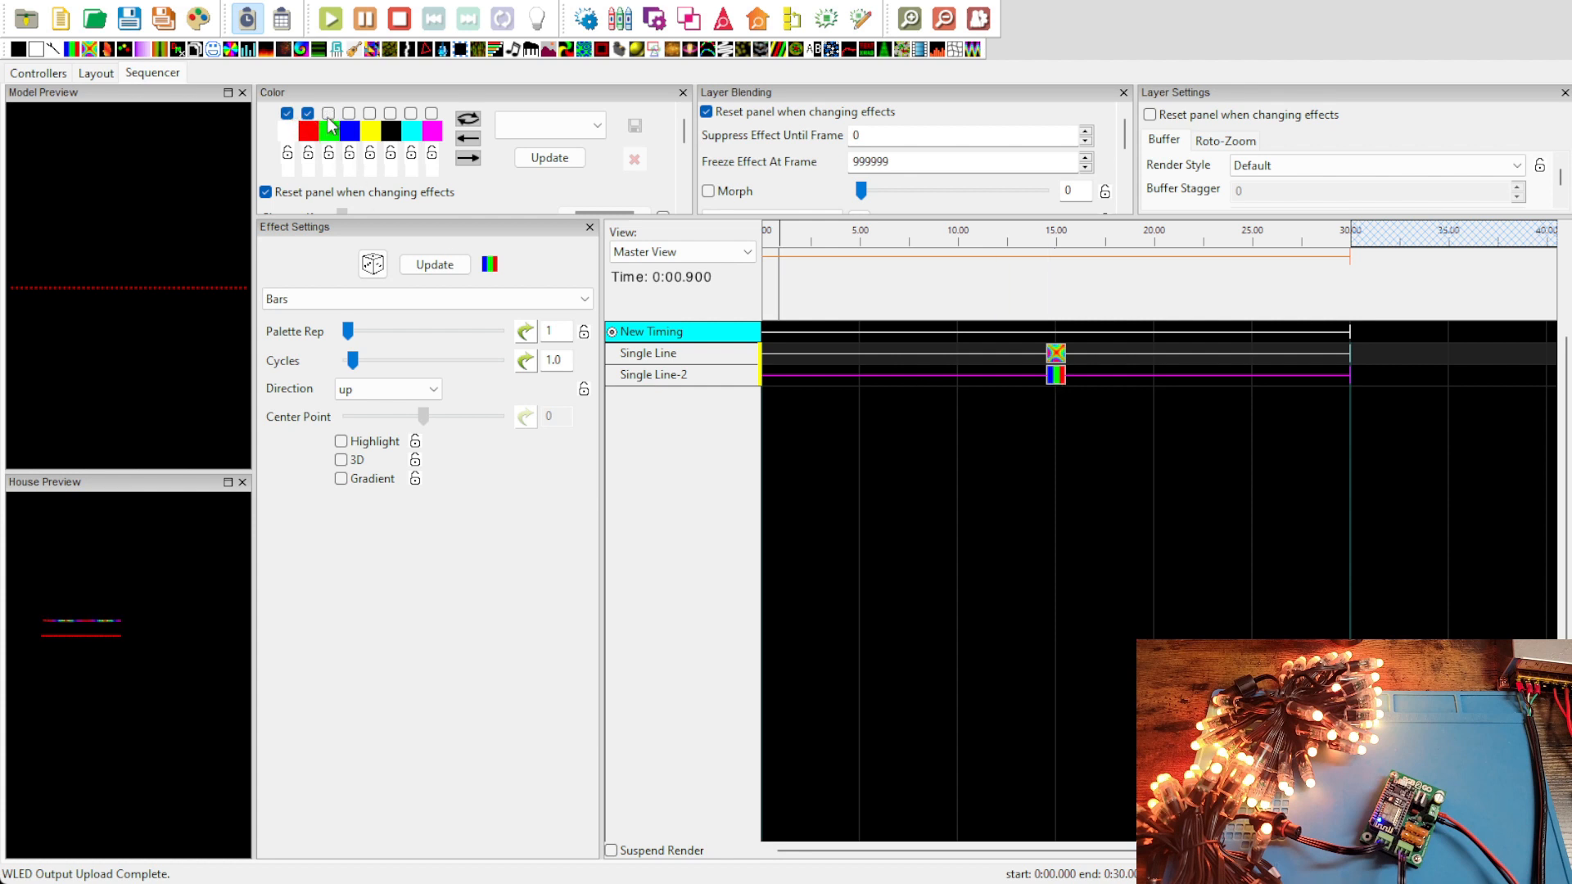
Add blue to the Bars effect's colours and set its direction to Left, palette repetition to 5 and cycles to 11.0.
{"action": "left_click", "coordinate": [349, 113]}
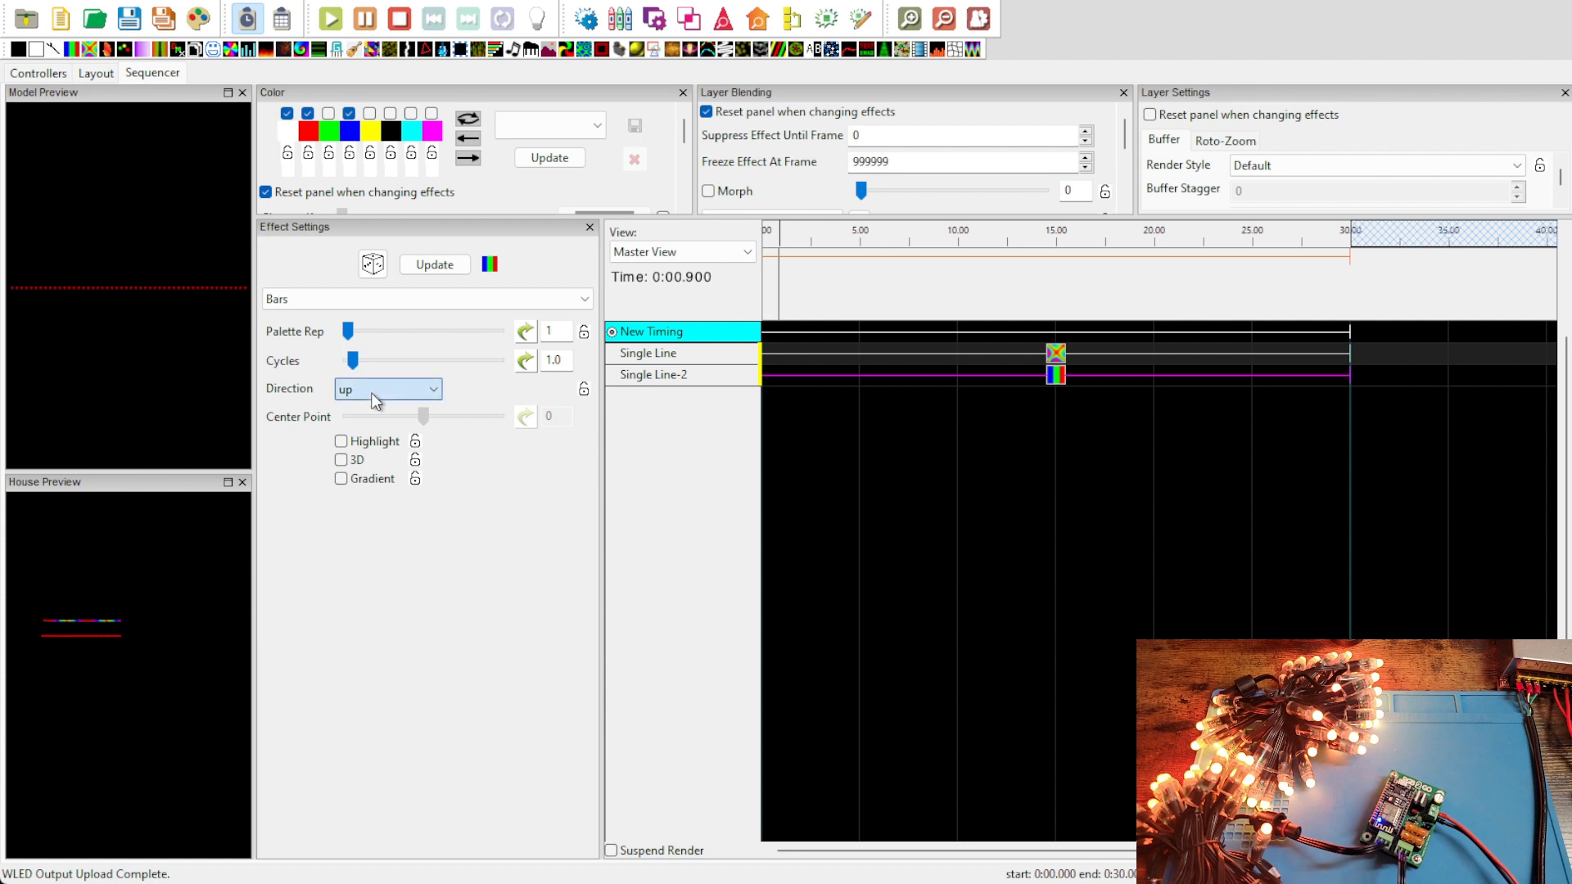
{"action": "key", "text": "l"}
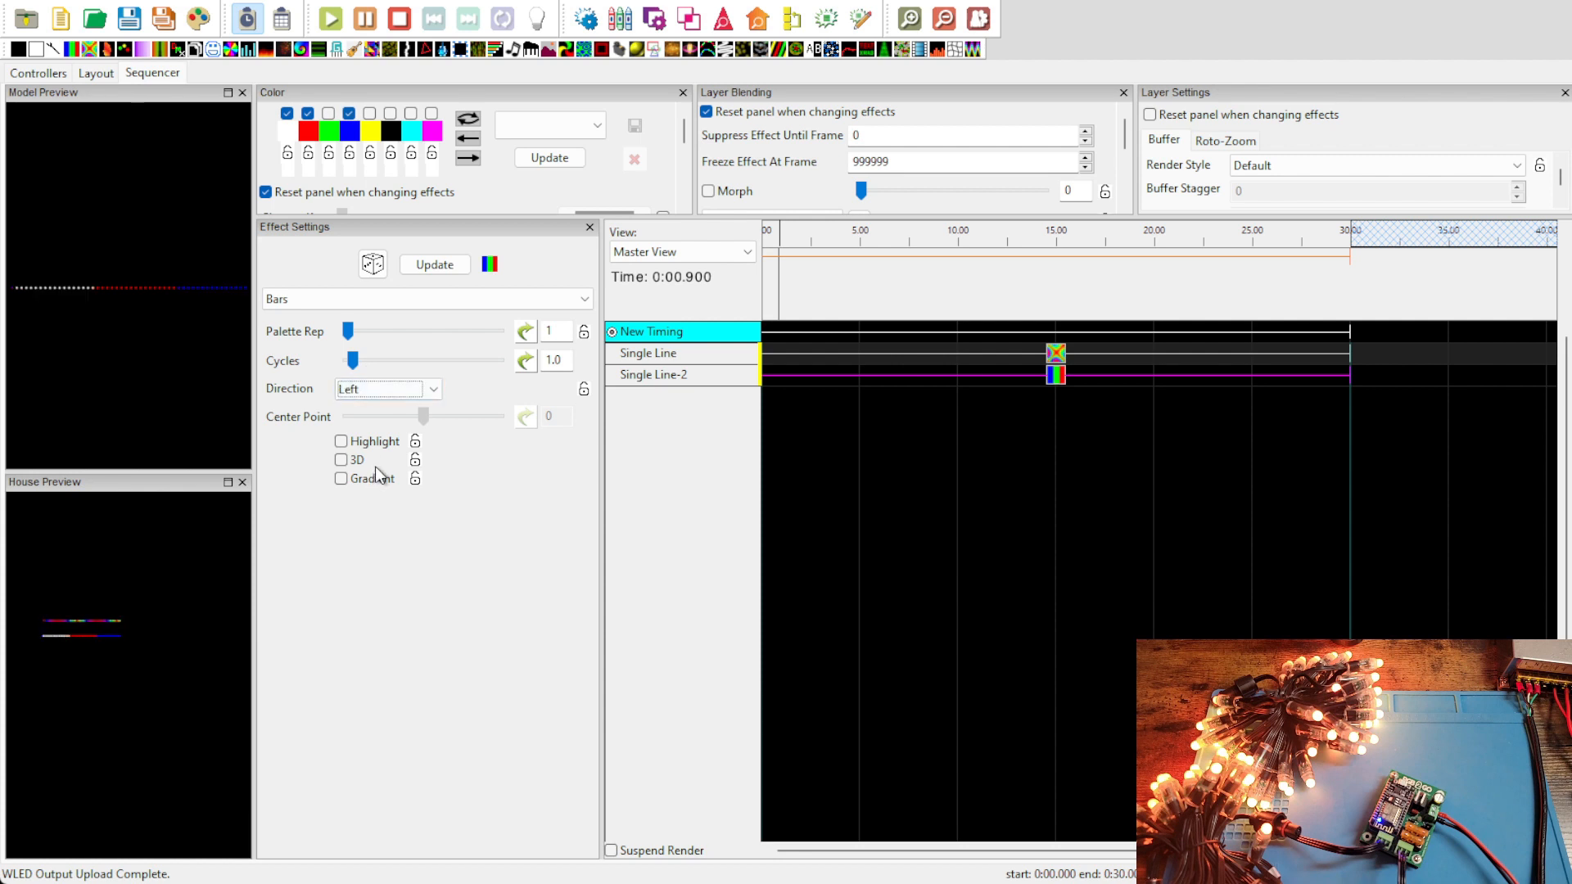
{"action": "left_click", "coordinate": [366, 331]}
{"action": "left_click", "coordinate": [373, 360]}
{"action": "left_click_drag", "start_coordinate": [375, 363], "coordinate": [402, 360]}
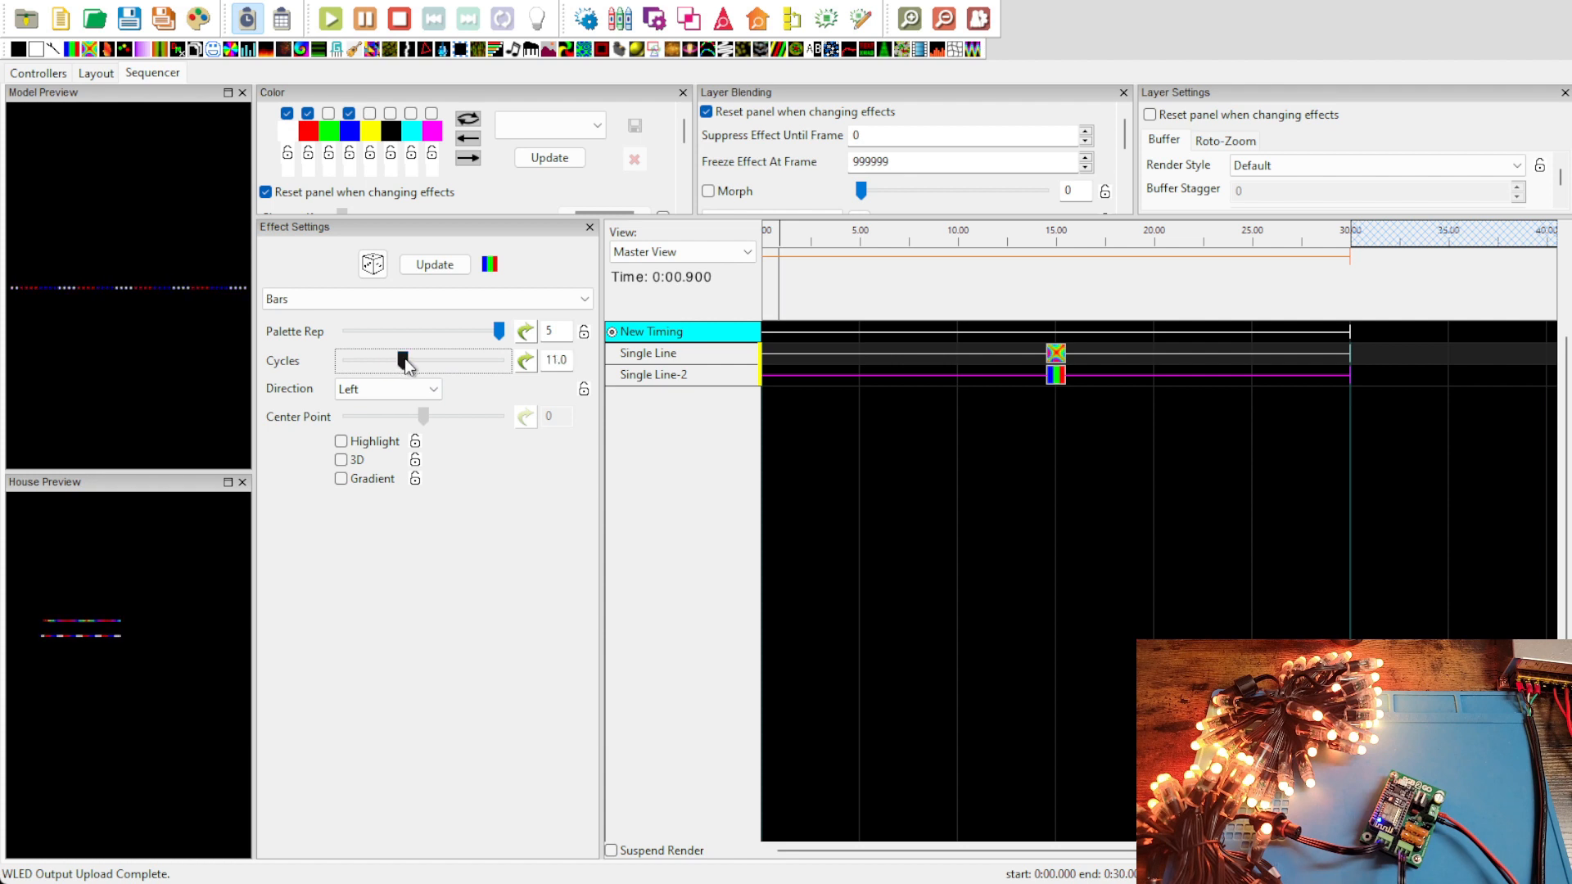
Save the sequence and play it to watch both models' effects in the house preview.
{"action": "left_click", "coordinate": [131, 24]}
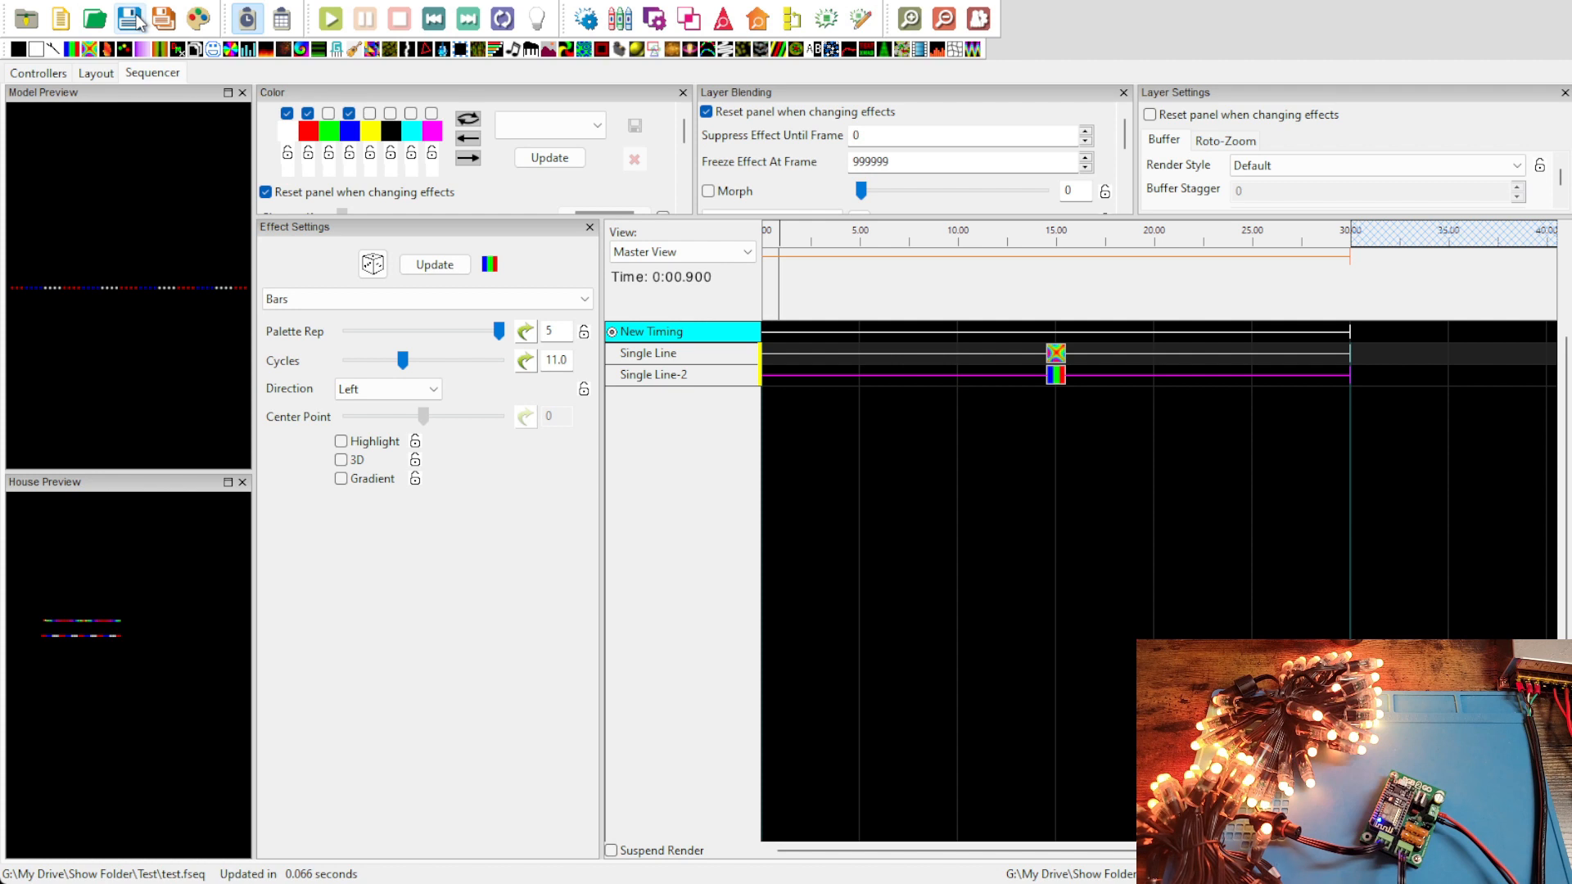
{"action": "left_click", "coordinate": [337, 20]}
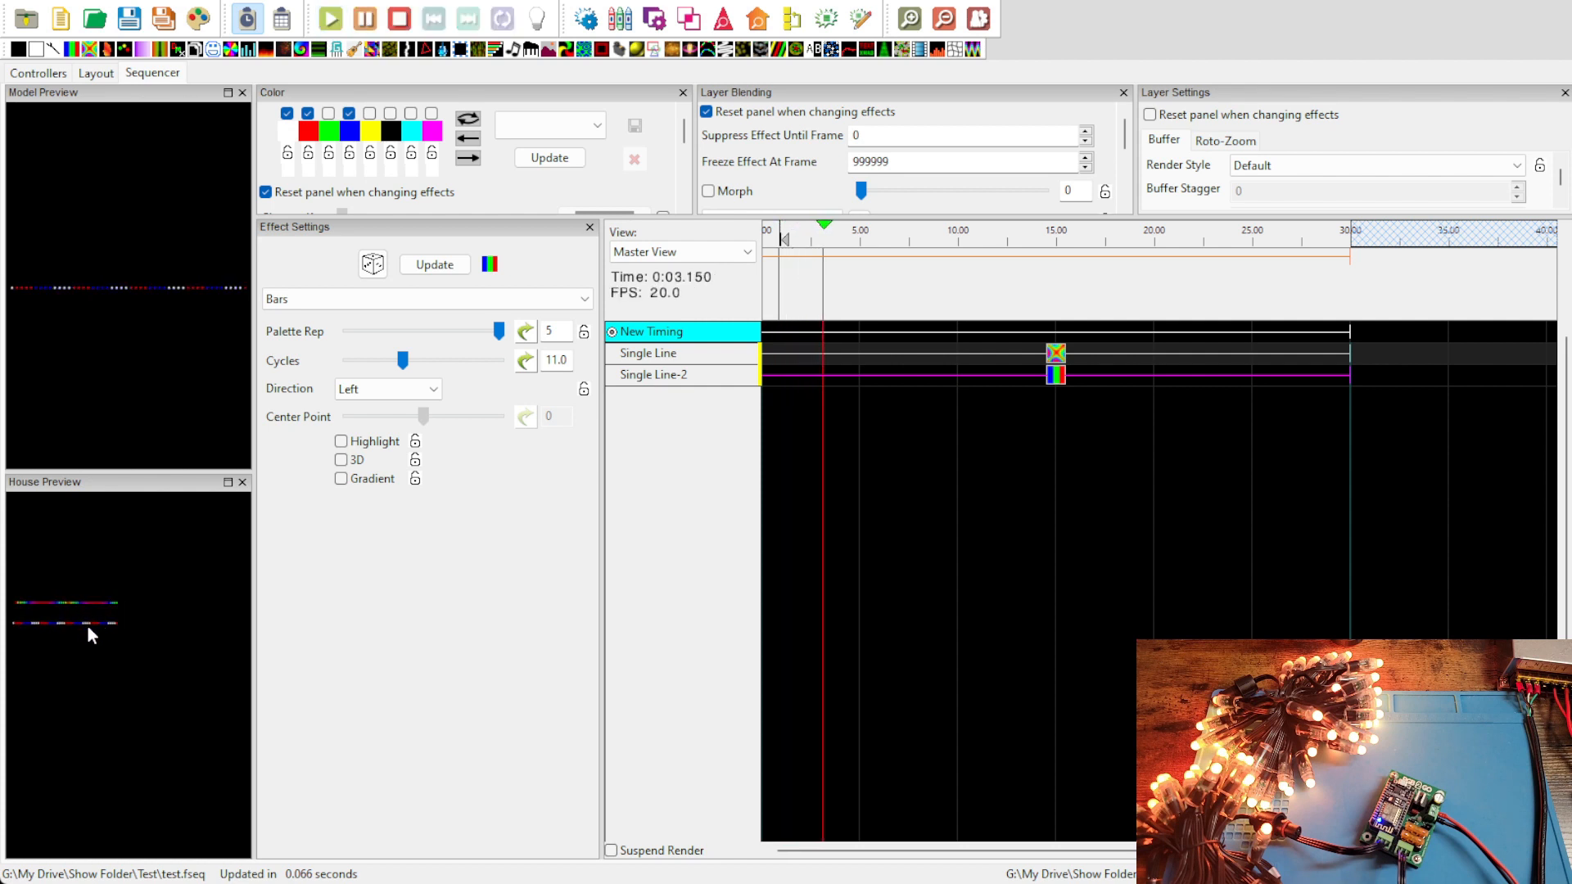
{"action": "left_click_drag", "start_coordinate": [75, 611], "coordinate": [148, 652]}
{"action": "scroll", "coordinate": [145, 671], "scroll_direction": "up", "scroll_amount": 8}
{"action": "scroll", "coordinate": [147, 661], "scroll_direction": "down", "scroll_amount": 2}
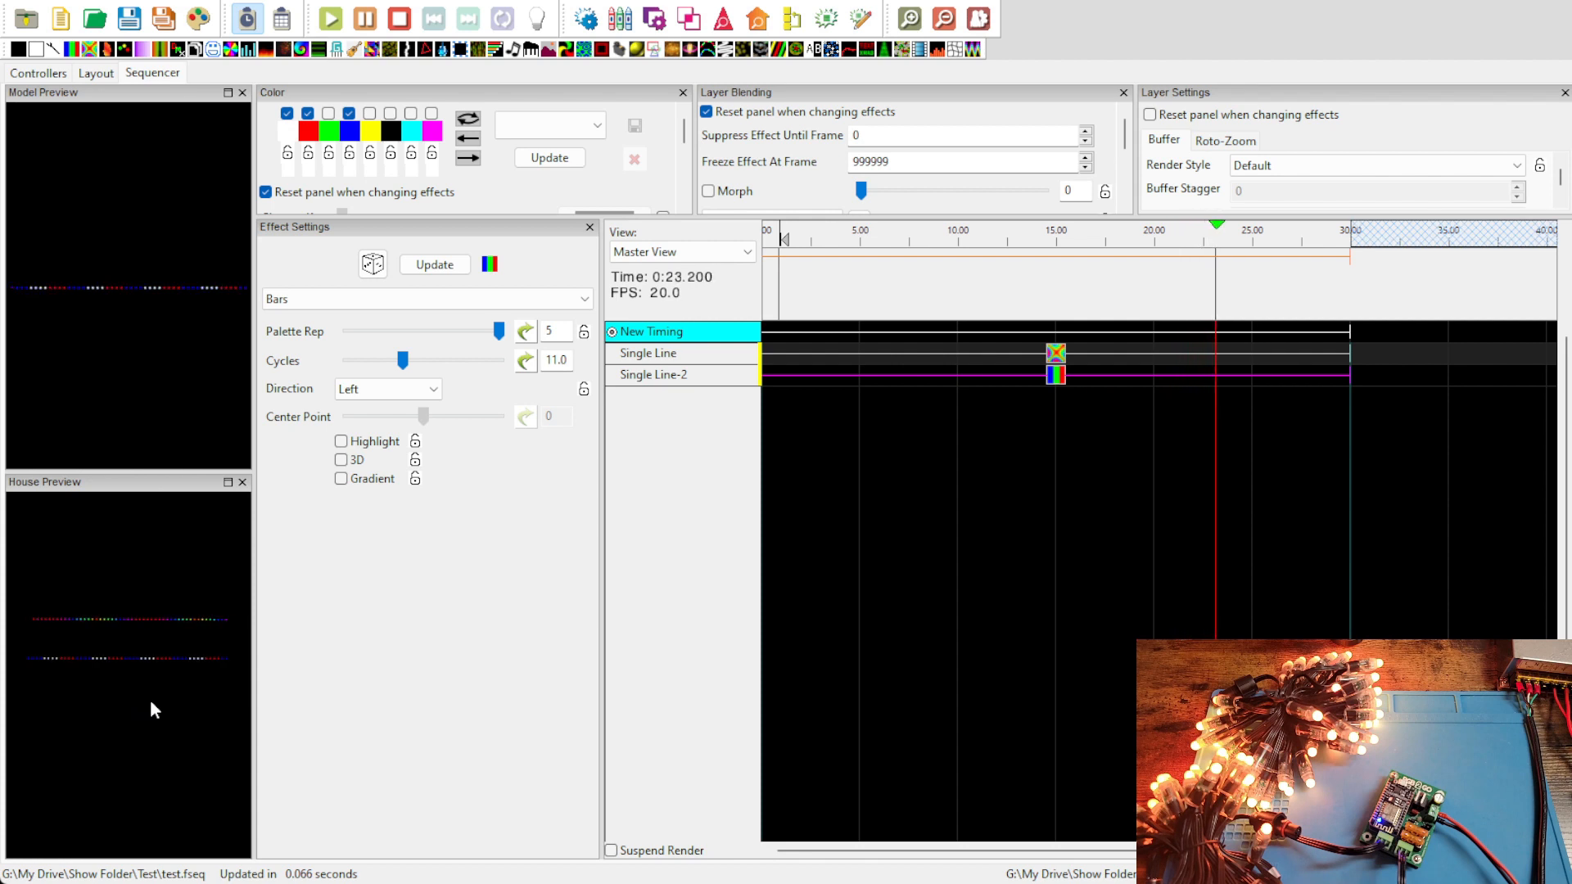
Turn on output to lights and play the sequence on the connected pixel strings.
{"action": "left_click", "coordinate": [538, 19]}
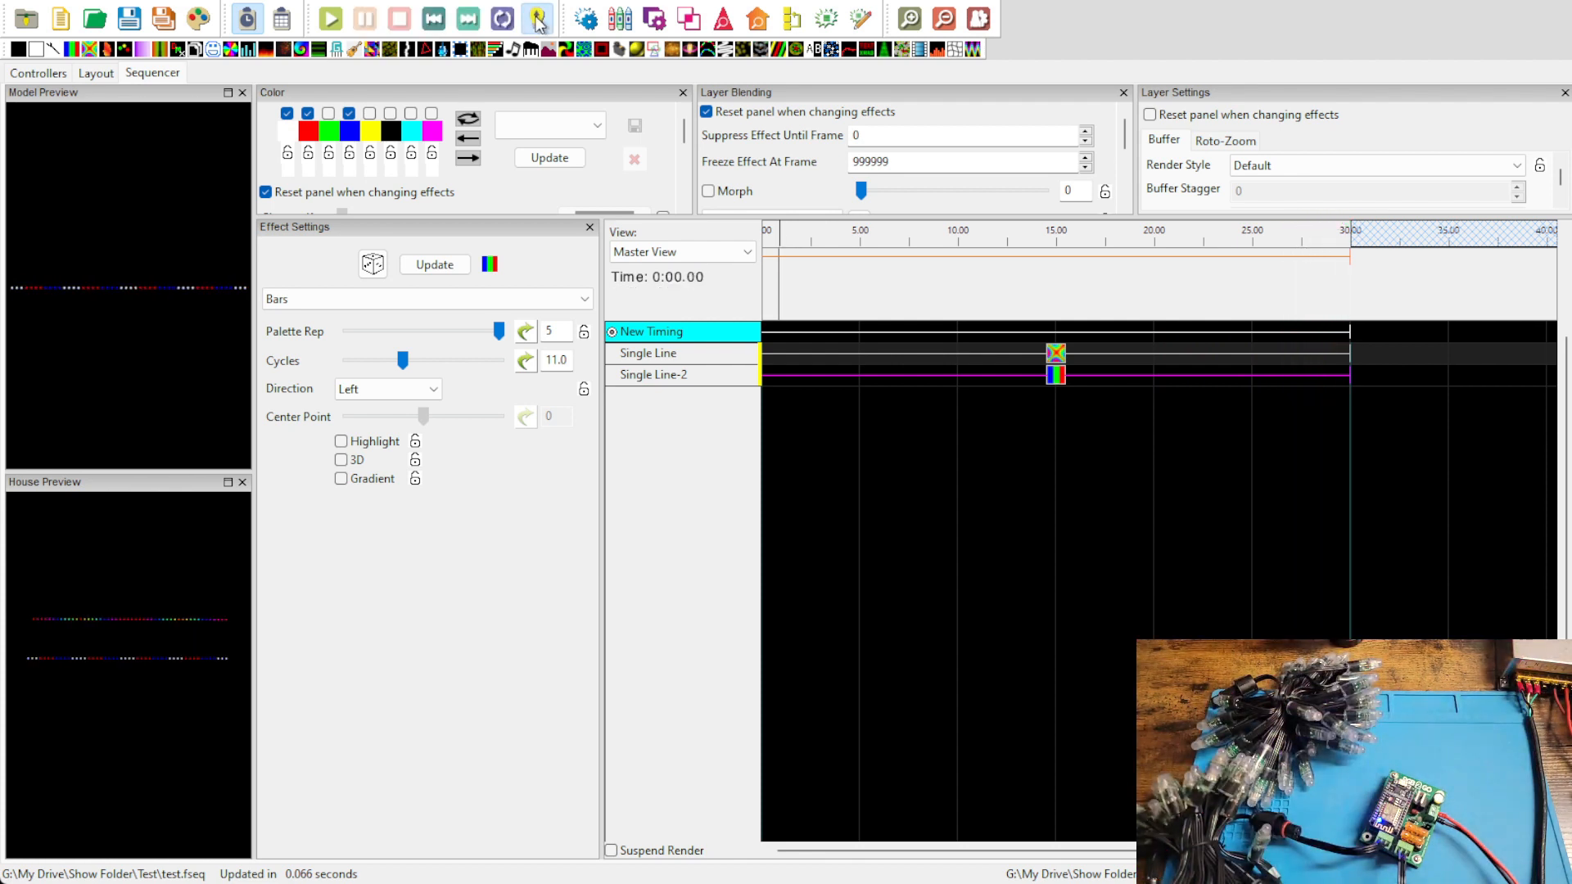
{"action": "left_click", "coordinate": [336, 18]}
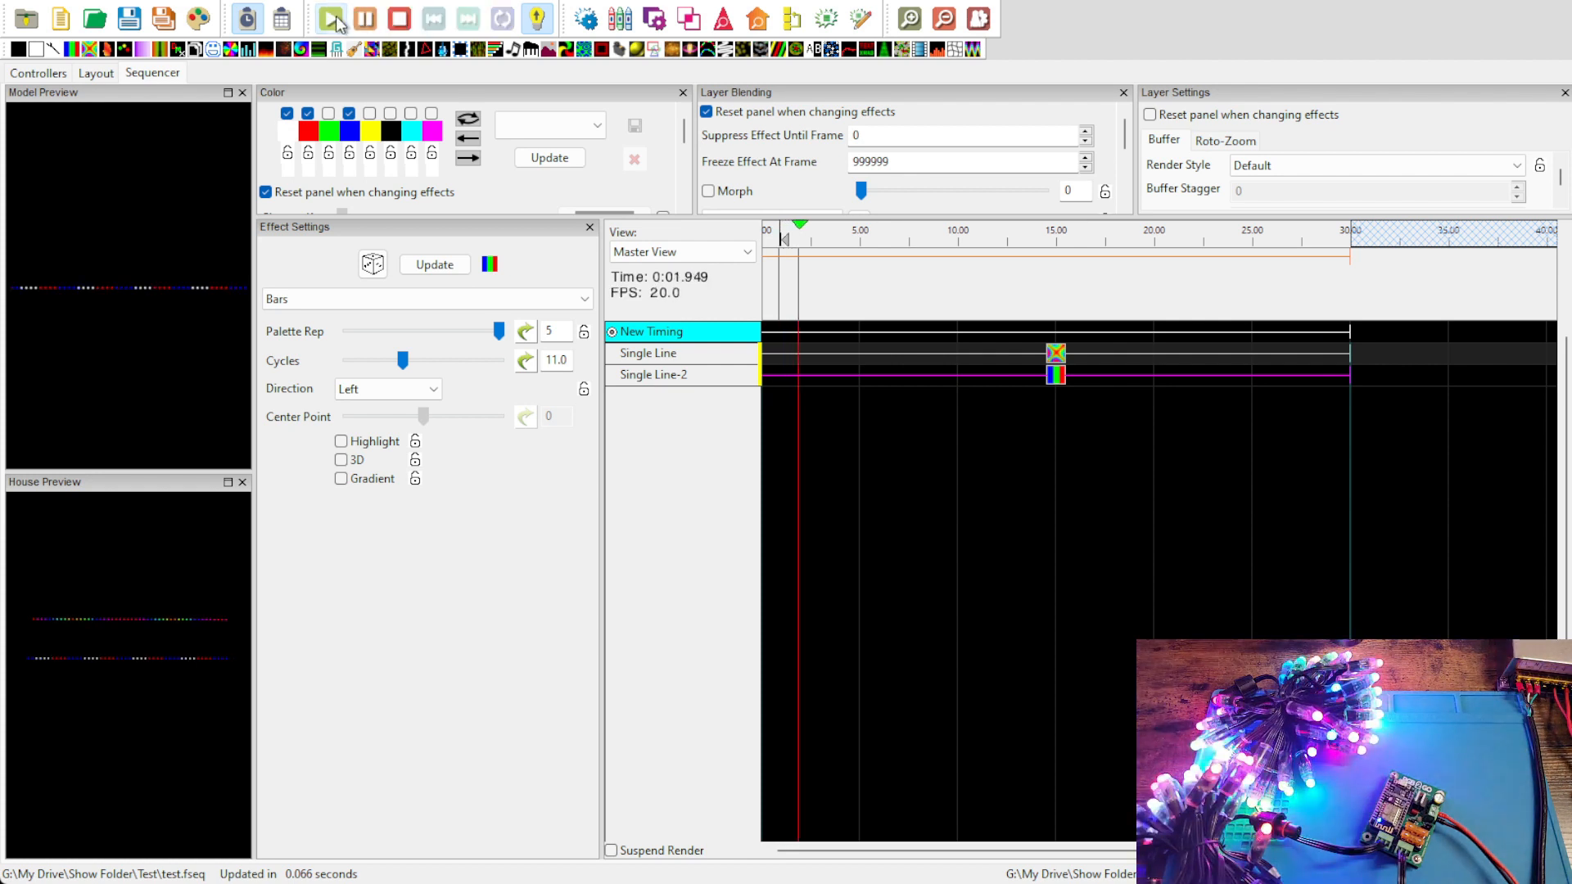